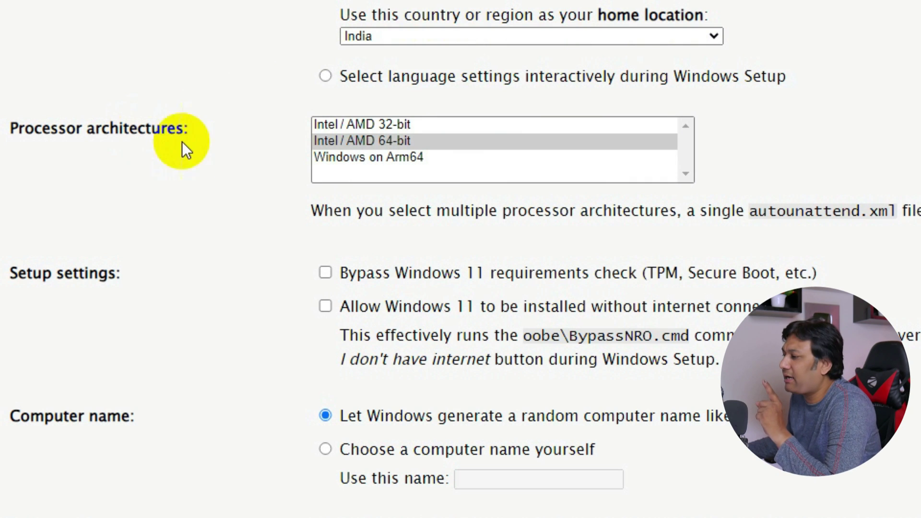
- Select Intel / AMD 64-bit as the only processor architecture for the answer file
ctrl+click(384, 140)
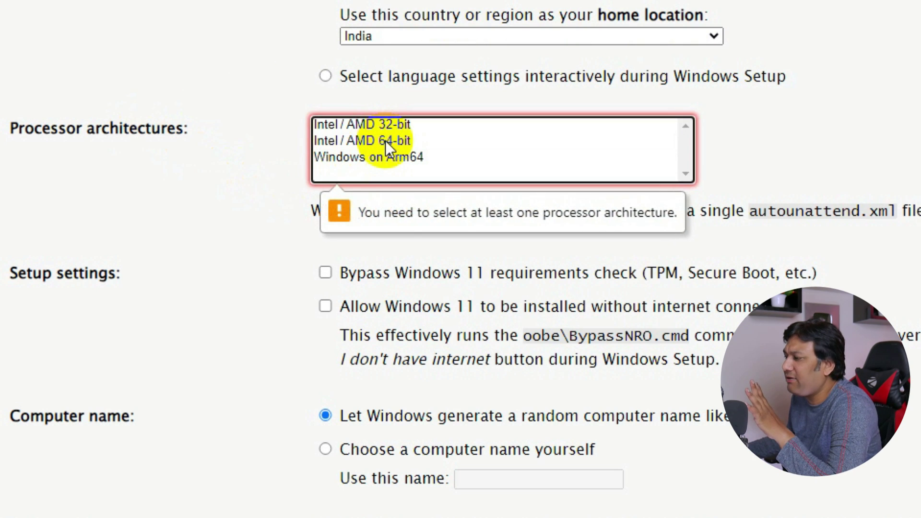
click(384, 140)
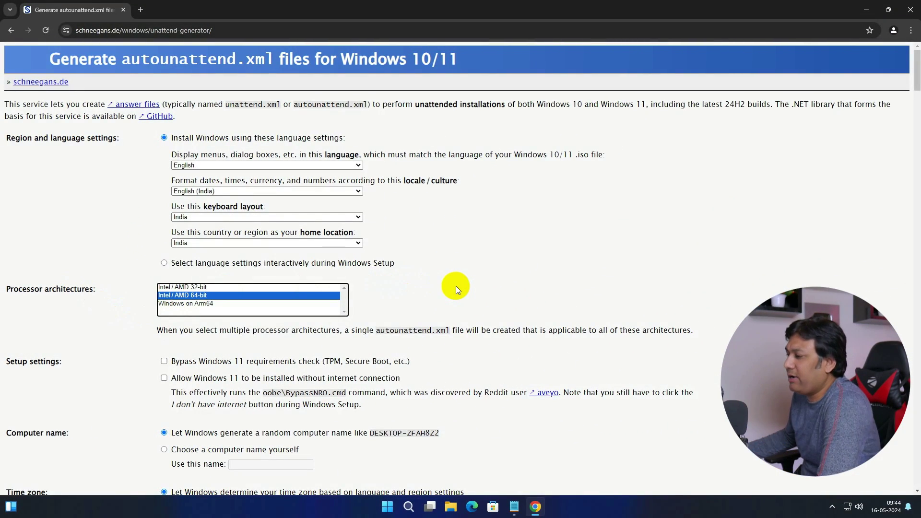
- Enable bypassing the Windows 11 requirements check and allow installation without an internet connection in the setup settings
scroll(455, 286, down, 4)
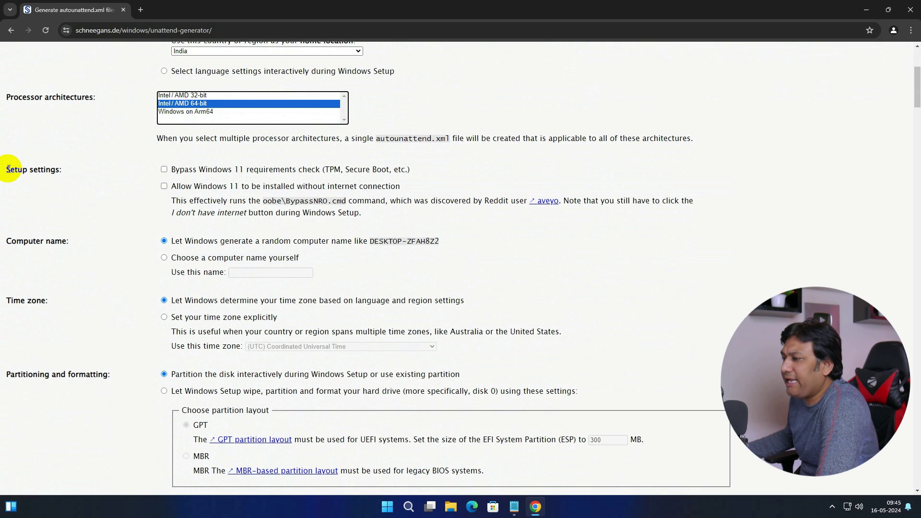
drag(8, 169, 64, 168)
click(112, 168)
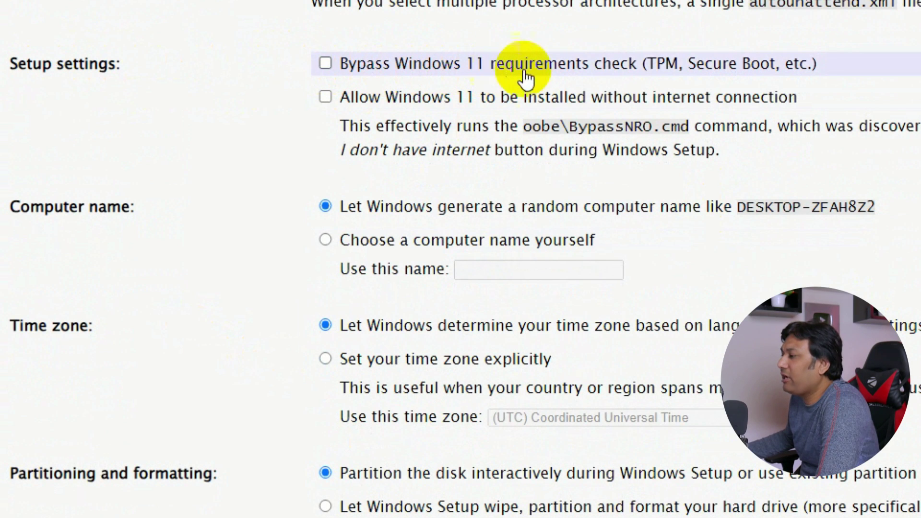
click(324, 66)
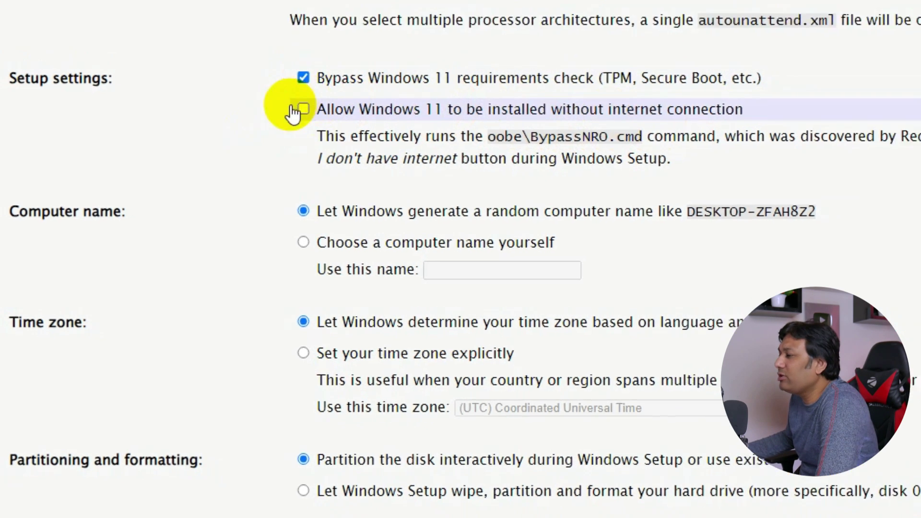
click(300, 110)
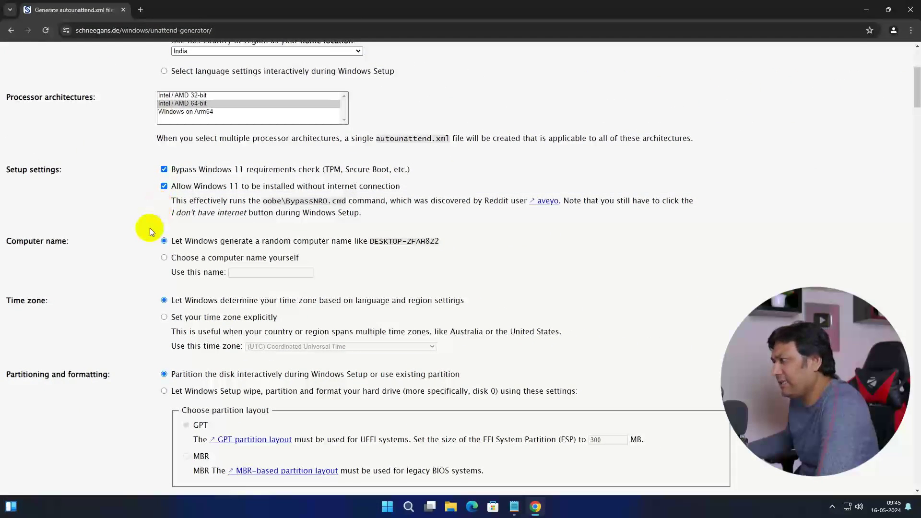
- Choose a custom computer name and set it to TechnoBaazi-PC
scroll(149, 229, down, 2)
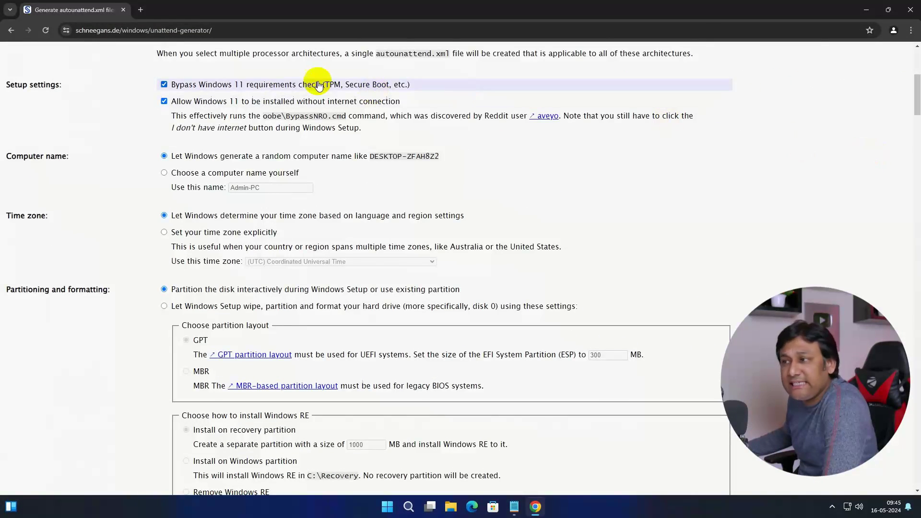
drag(7, 155, 81, 160)
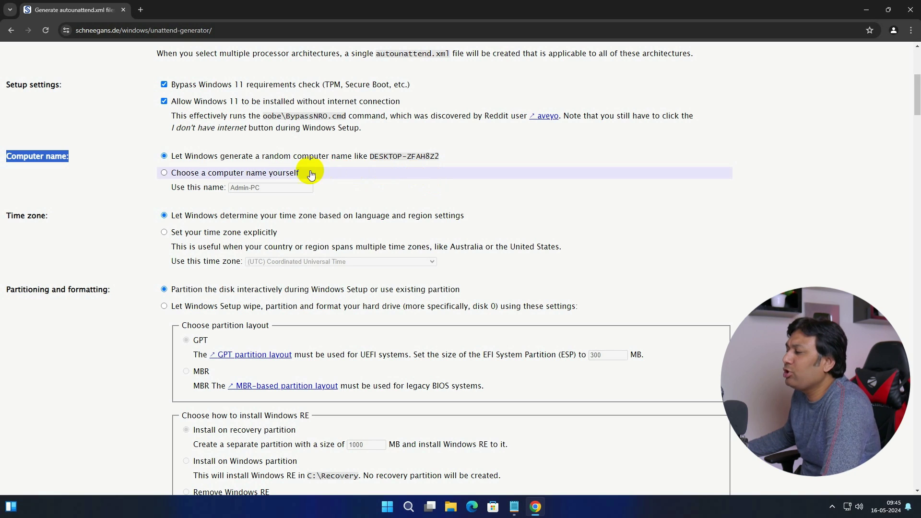
click(184, 177)
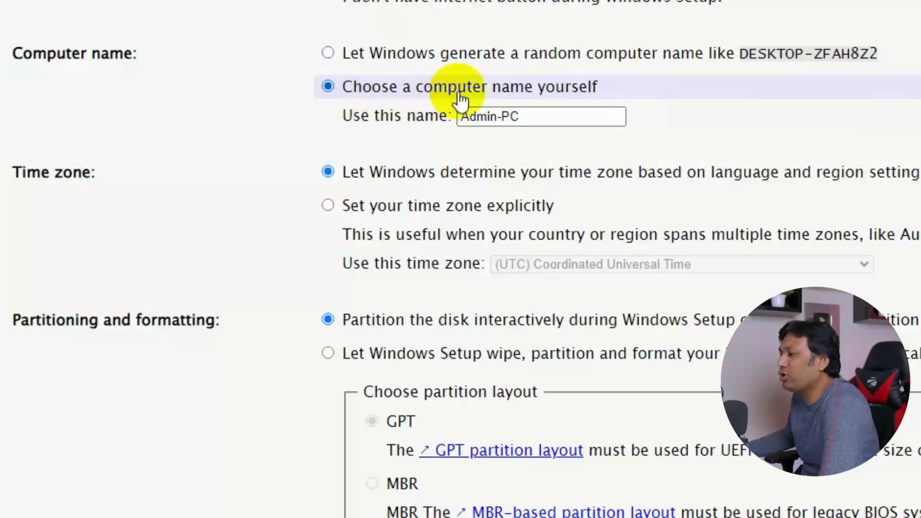
drag(503, 117, 318, 107)
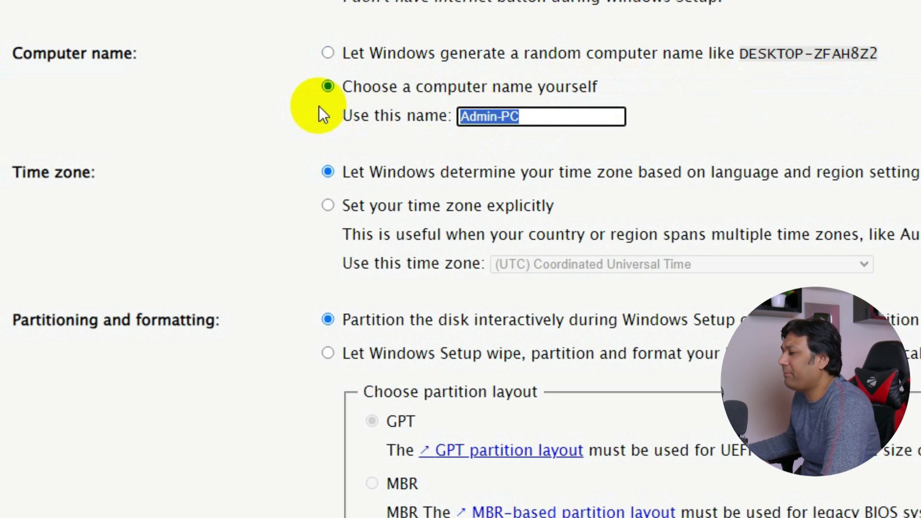
text(Techno)
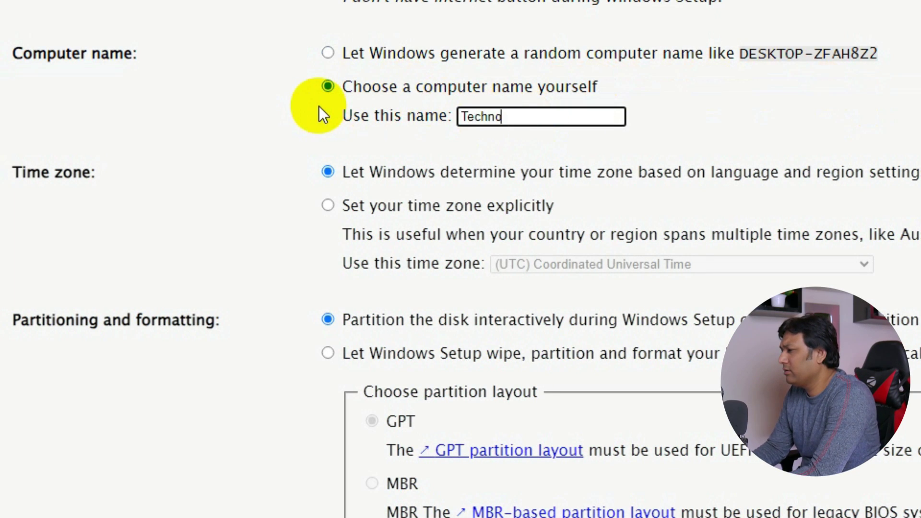
text(Baazi-PC)
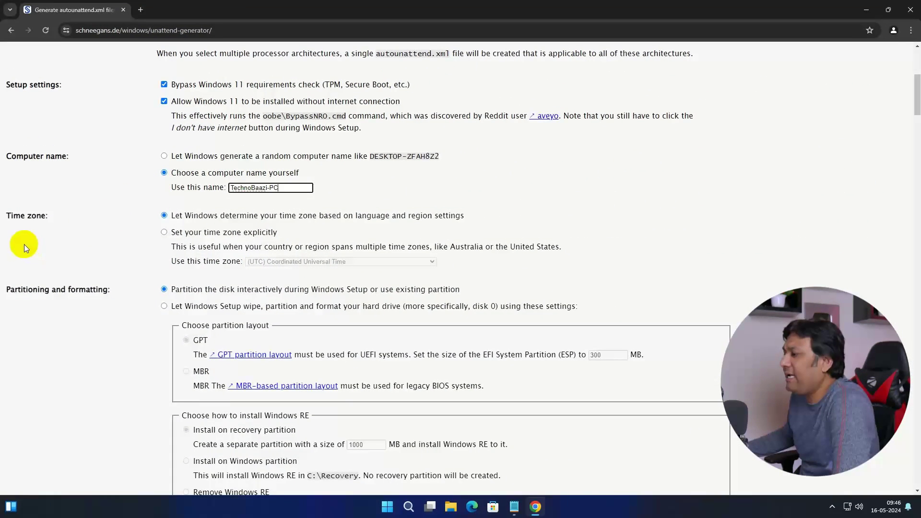
- Set the time zone explicitly to (UTC+05:30) Chennai, Kolkata, Mumbai, New Delhi
drag(6, 216, 65, 213)
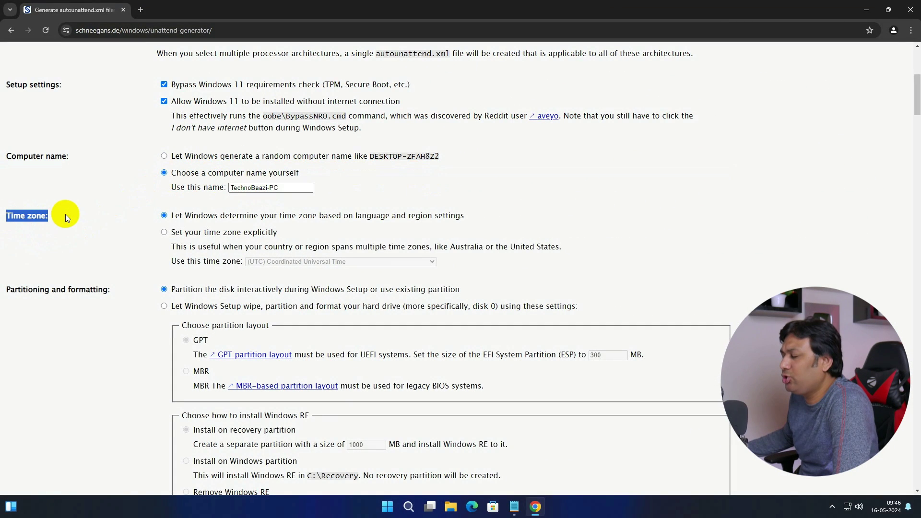
click(164, 232)
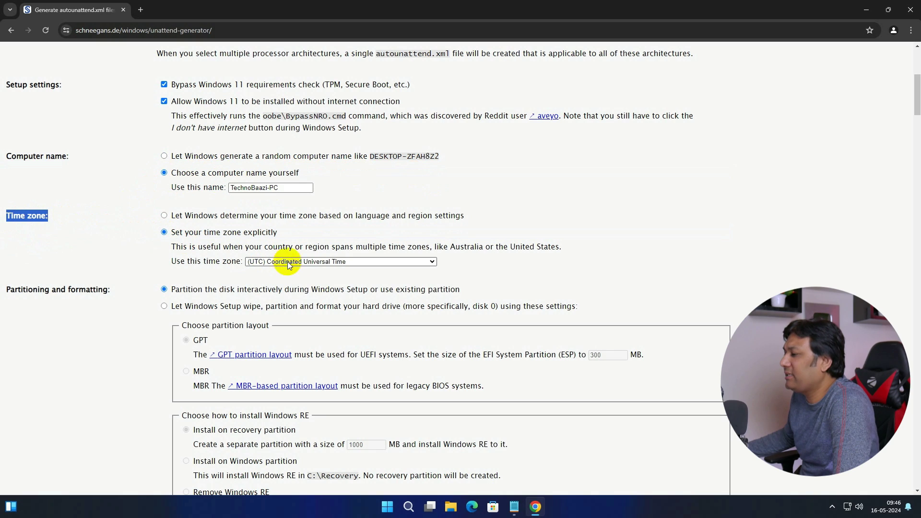
click(415, 262)
drag(432, 312, 433, 369)
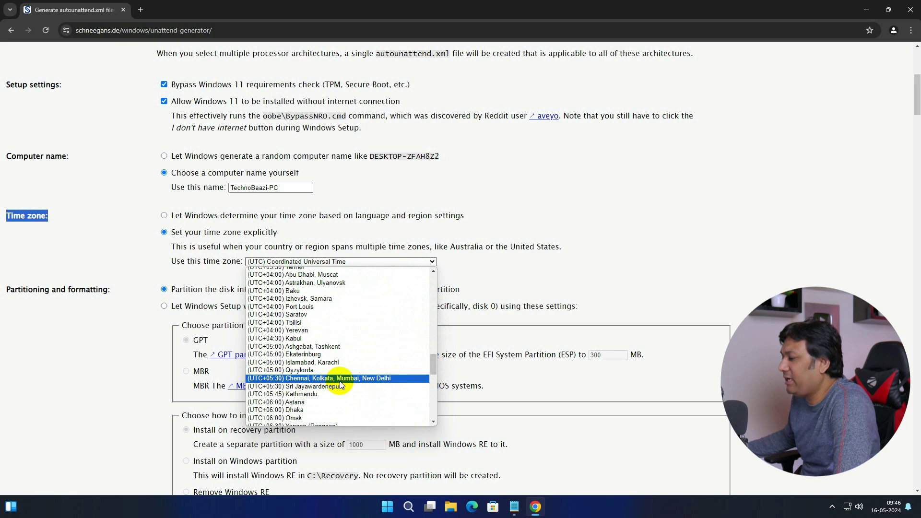
click(363, 379)
click(100, 262)
- Let Windows Setup wipe, partition and format disk 0, trying the recovery partition option and choosing Remove Windows RE
scroll(100, 262, down, 2)
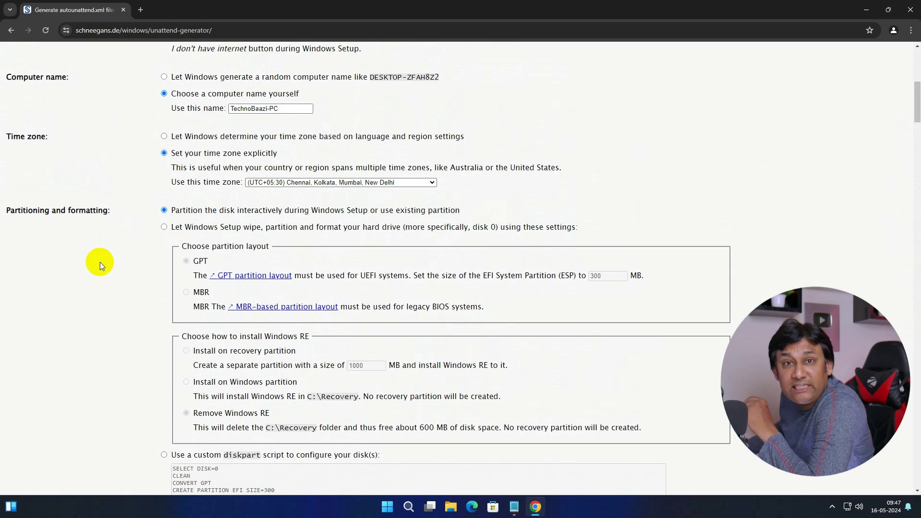
drag(7, 209, 113, 212)
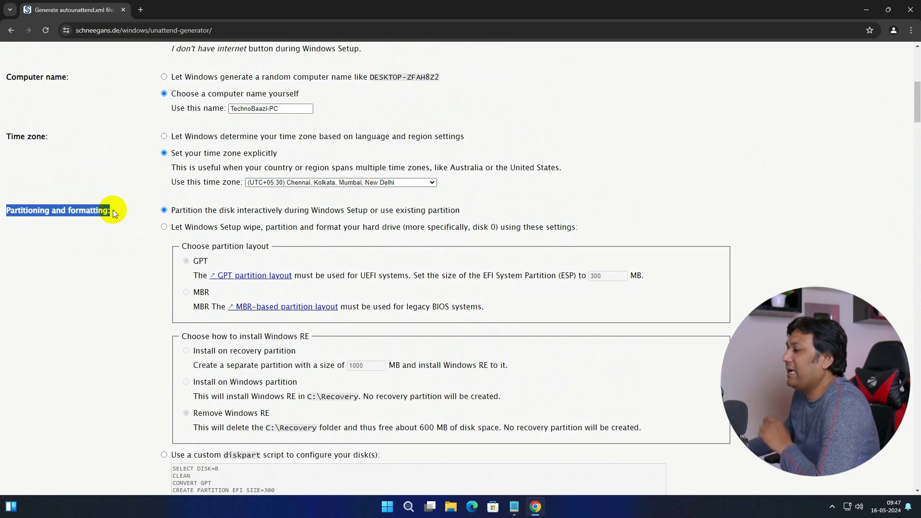
click(164, 227)
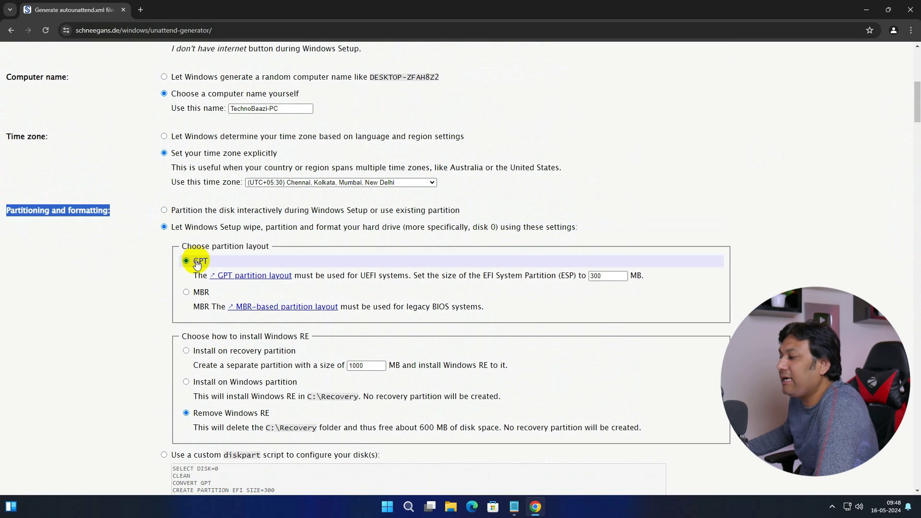
click(187, 351)
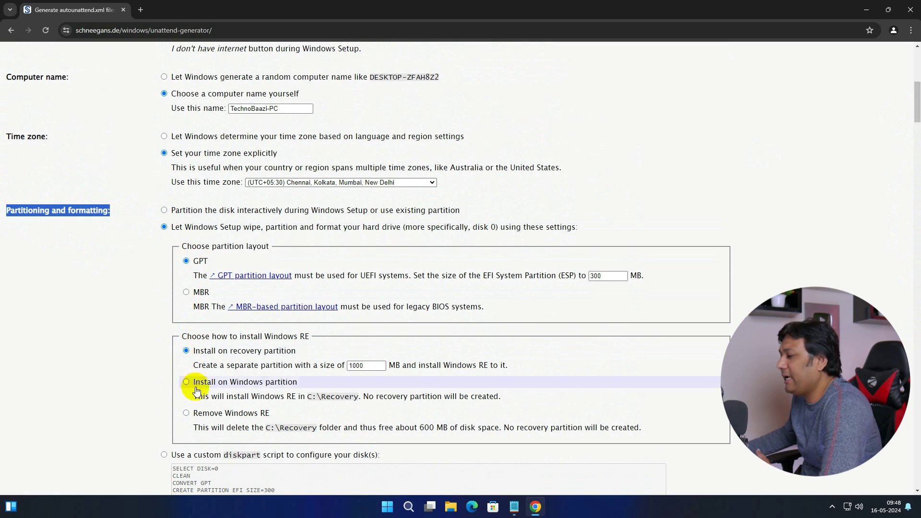
click(186, 413)
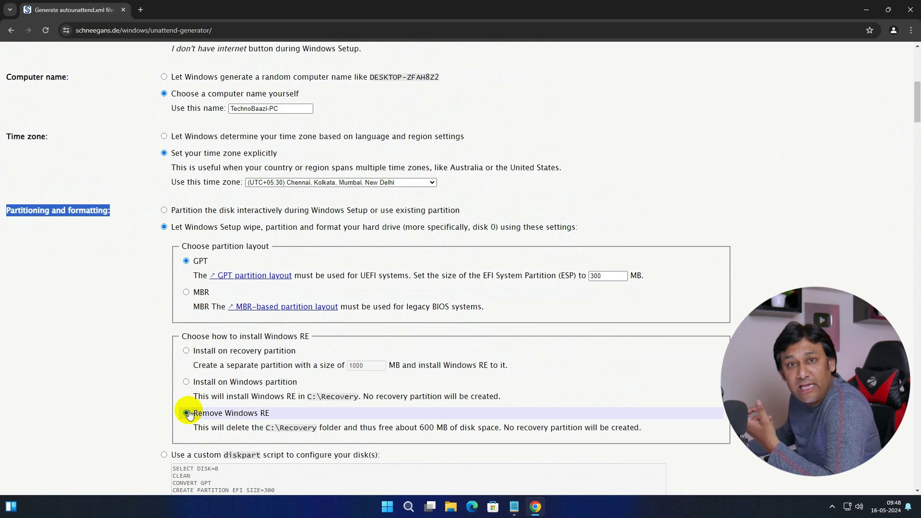
- Switch disk configuration to a custom diskpart script and select the whole sample script
scroll(206, 408, down, 5)
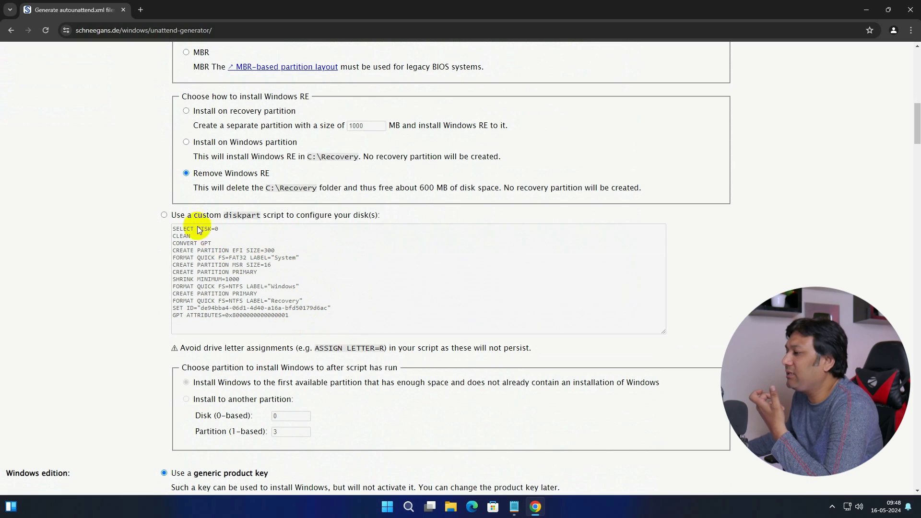
click(164, 216)
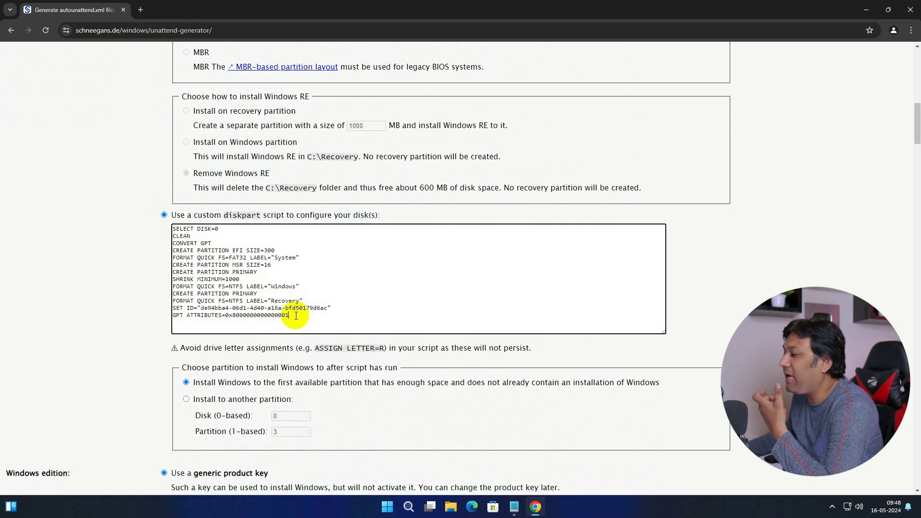
drag(295, 317, 168, 233)
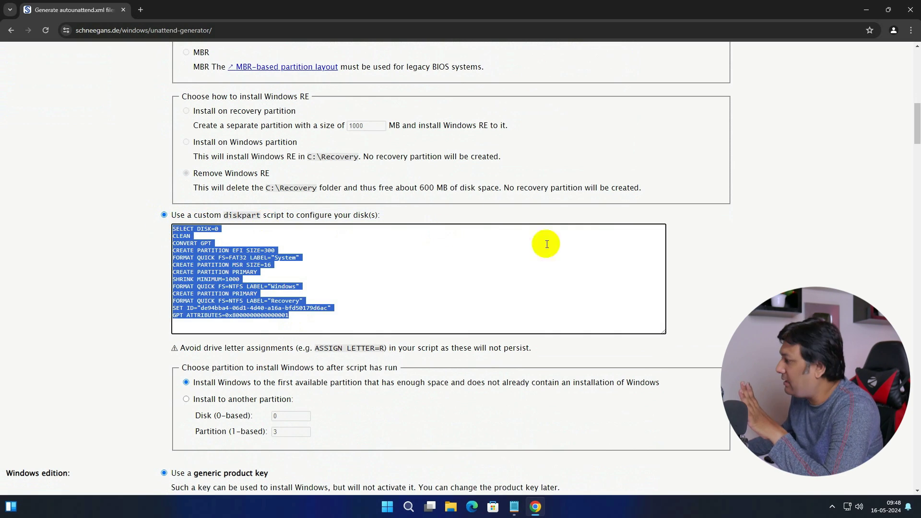
- Choose to partition the disk interactively during Windows Setup or use an existing partition
drag(915, 138, 916, 110)
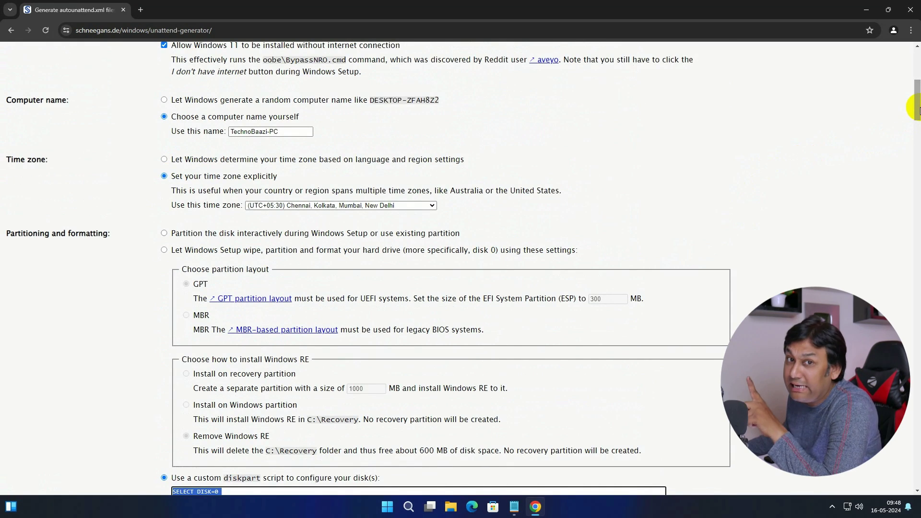
click(193, 233)
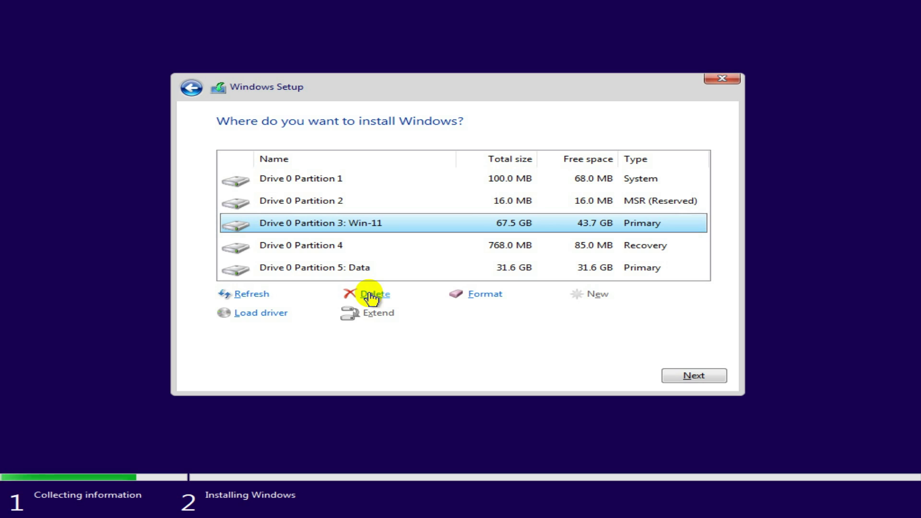
- In Windows Setup, delete the Win-11, MSR, system and recovery partitions on Drive 0, keeping the Data partition
click(370, 296)
click(561, 312)
click(362, 203)
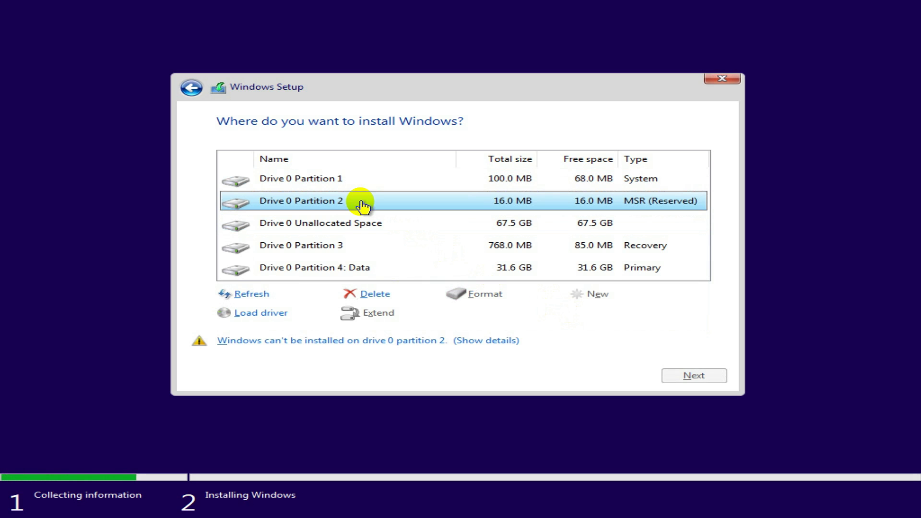
click(376, 292)
click(556, 314)
click(376, 182)
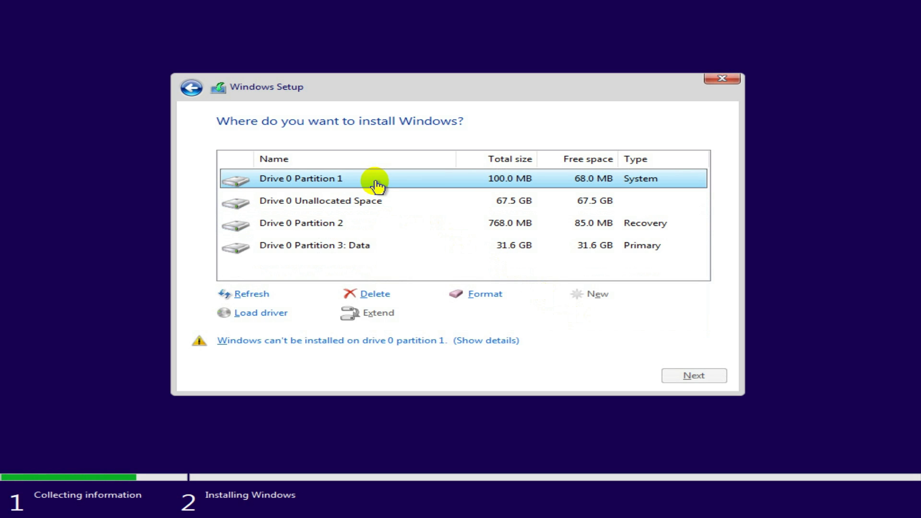
click(382, 289)
click(551, 309)
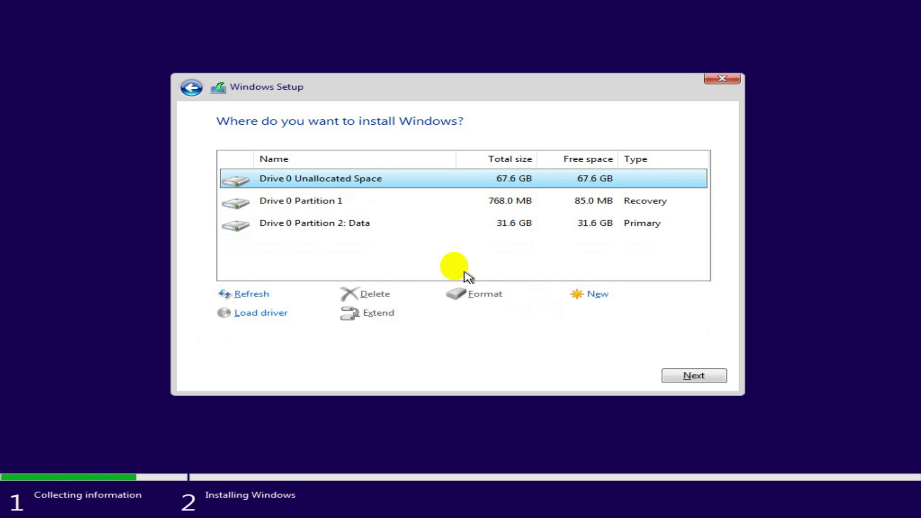
click(335, 202)
click(374, 291)
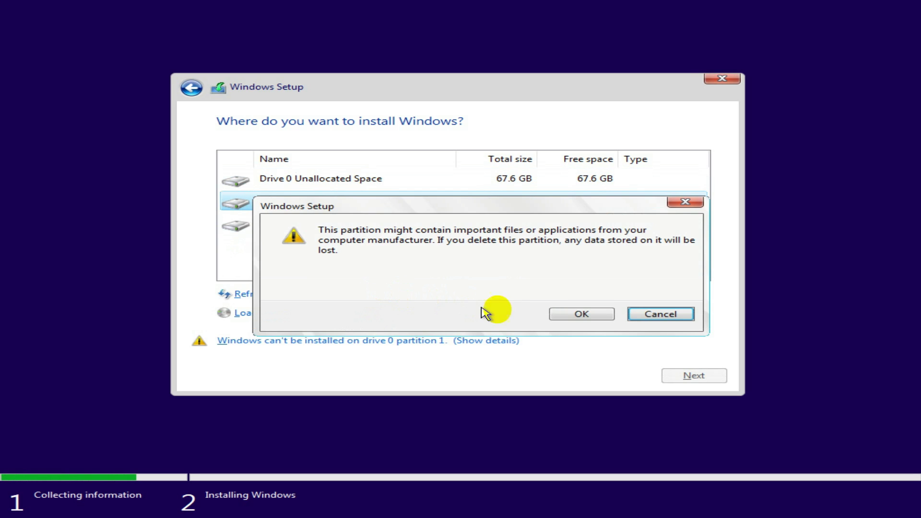
click(555, 312)
- Create a new partition from the Drive 0 unallocated space at the offered size and accept the additional system partitions
click(590, 294)
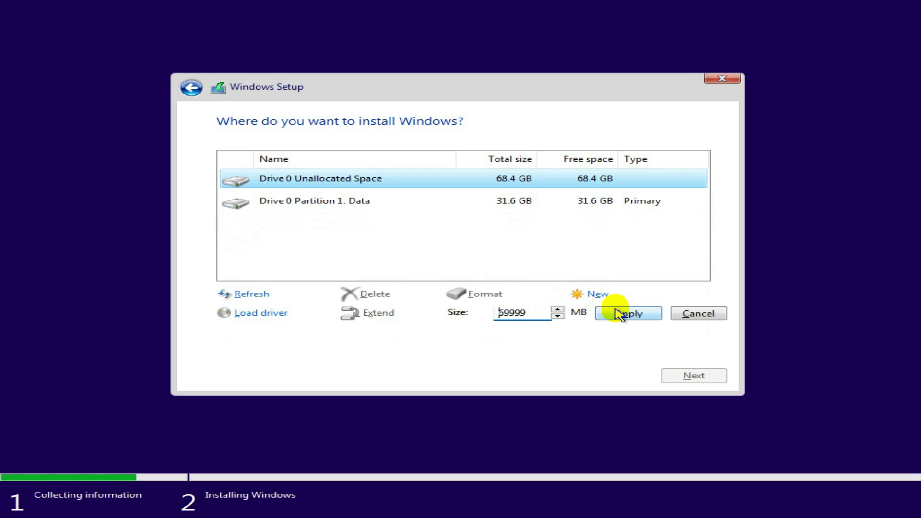
click(613, 312)
click(580, 313)
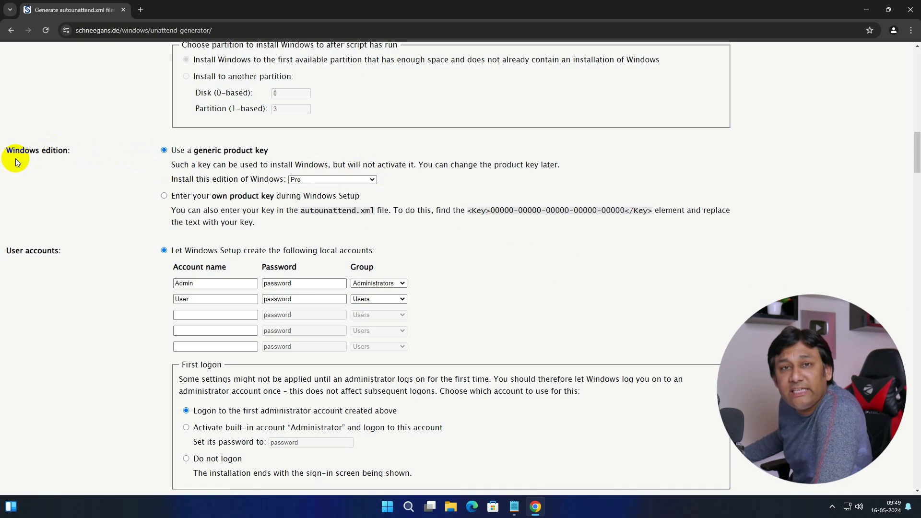
- In the answer file generator, choose the Pro edition, and switch to entering your own product key during Windows Setup
drag(7, 150, 77, 152)
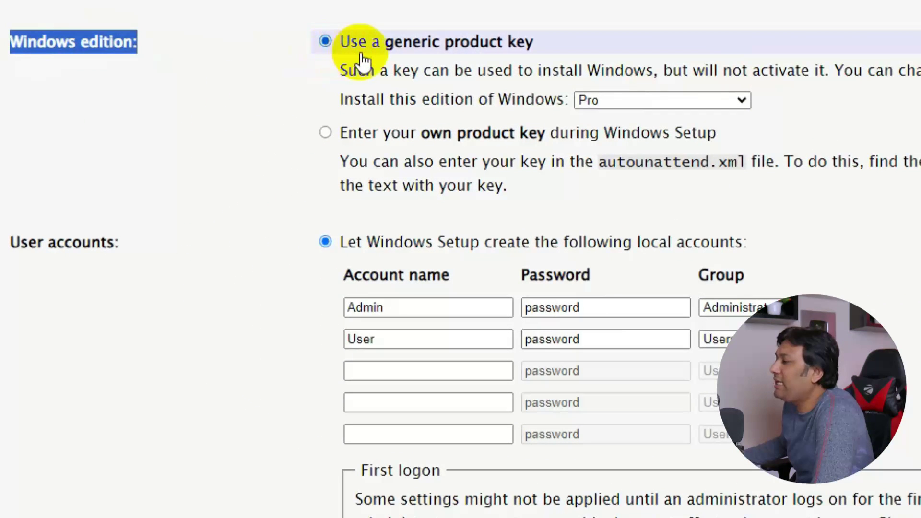
click(740, 102)
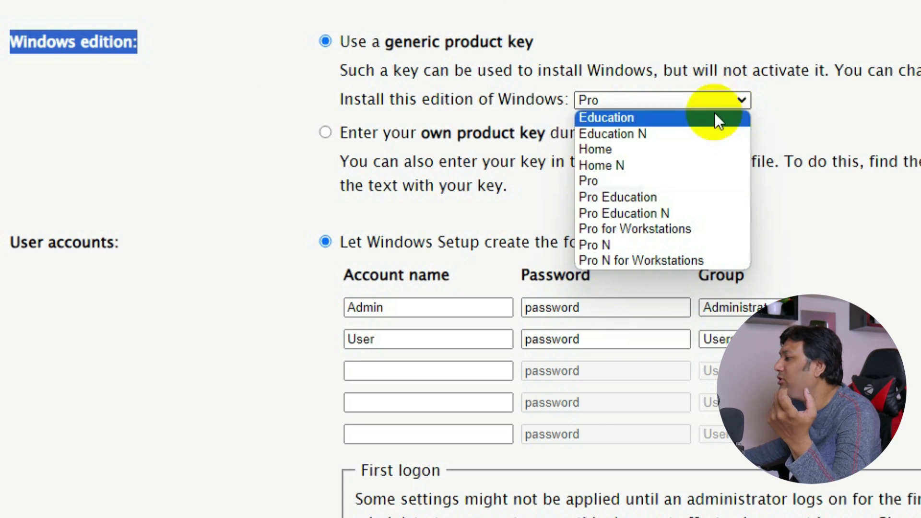
click(677, 180)
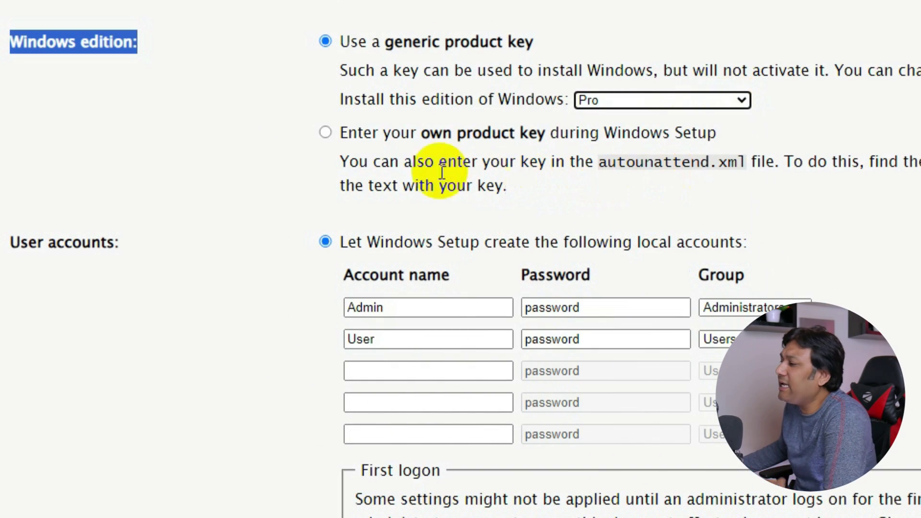
click(326, 135)
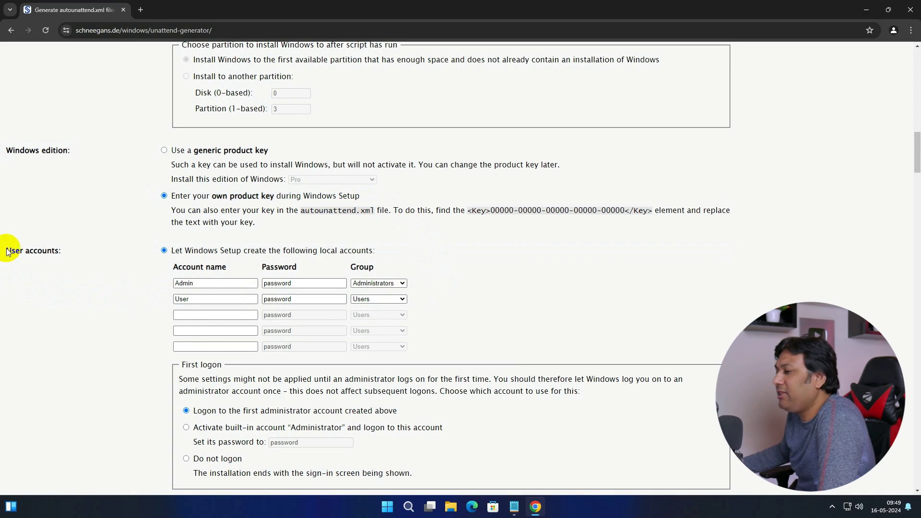
- In the user accounts section, name the first administrator account TechnoBaazi, clear its password, and remove the second account named User
drag(10, 248, 66, 249)
scroll(506, 253, down, 2)
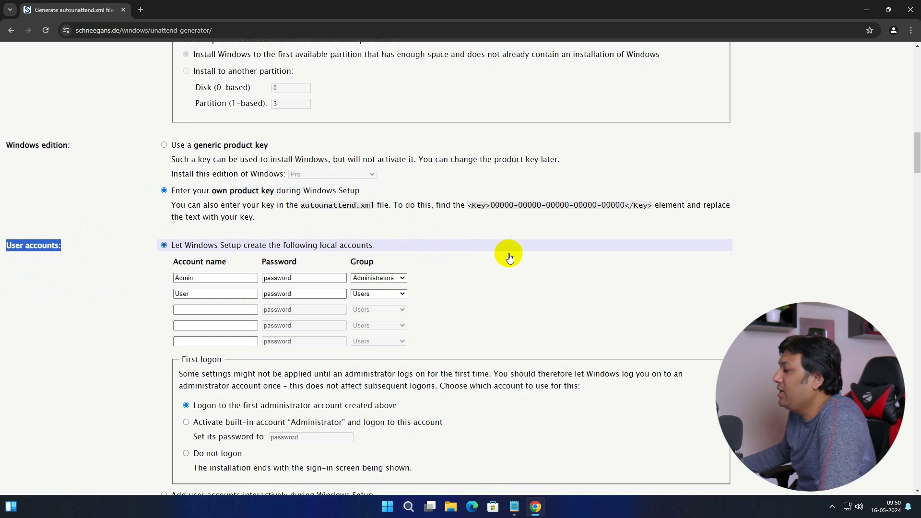
scroll(509, 258, down, 1)
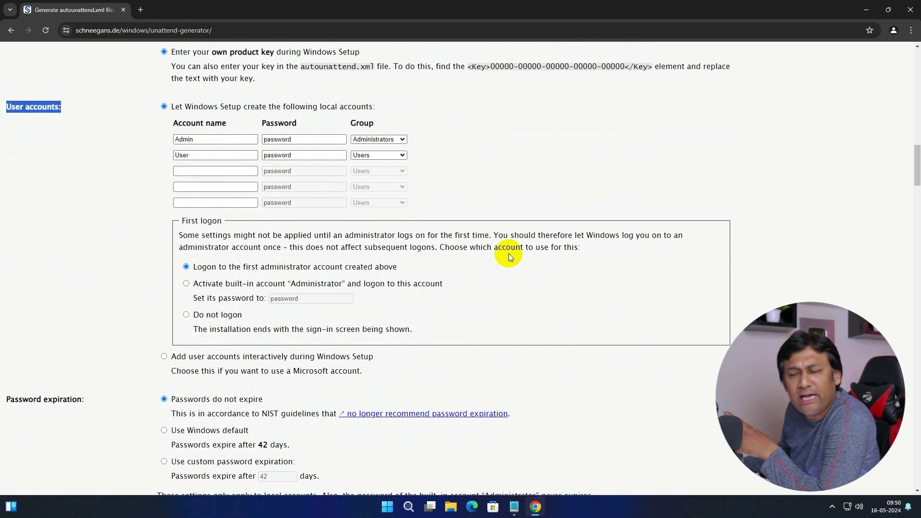
drag(209, 140, 170, 138)
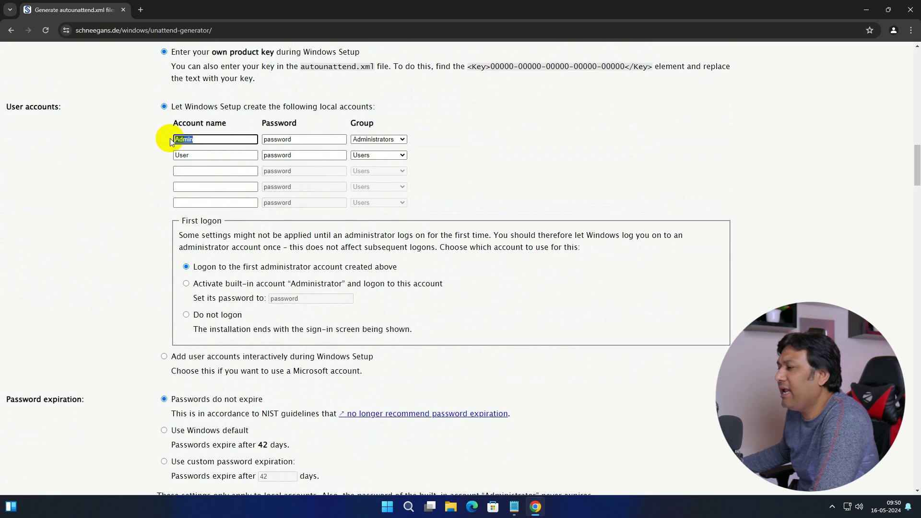
click(195, 155)
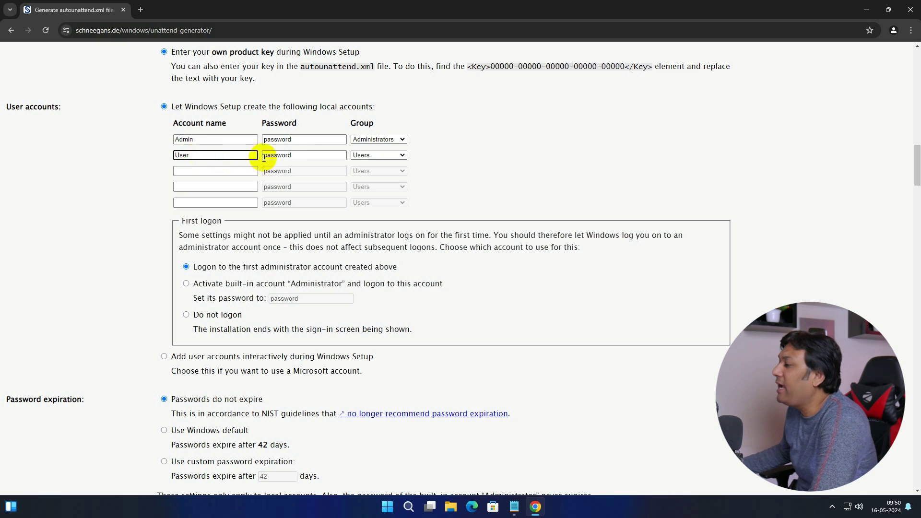
click(305, 140)
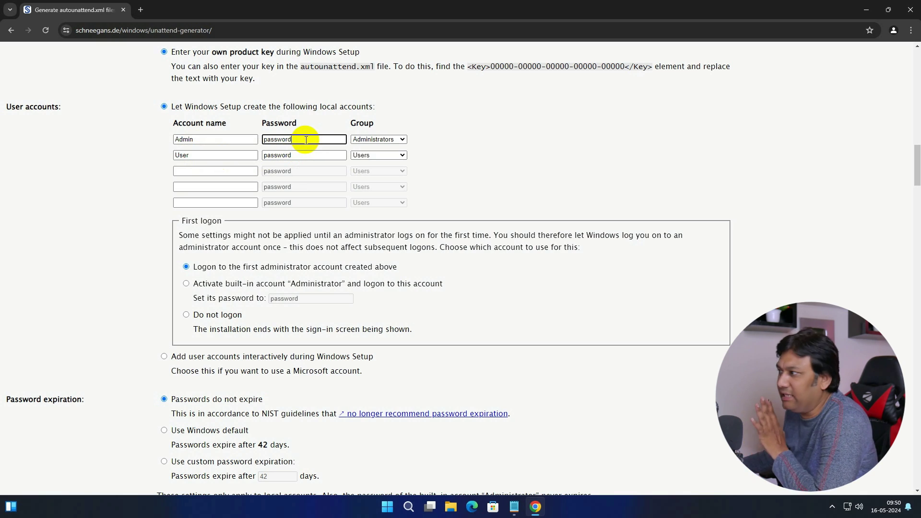
drag(211, 155, 123, 159)
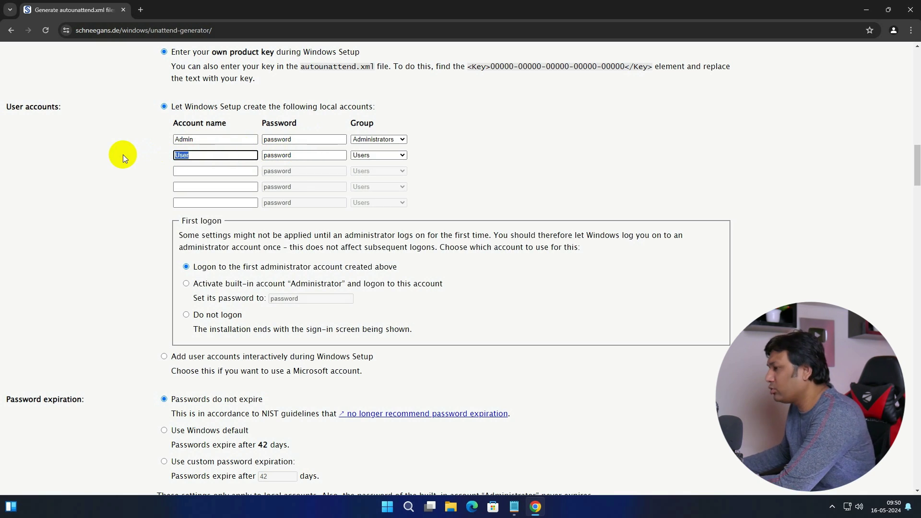
key(BackSpace)
drag(301, 142, 25, 115)
key(BackSpace)
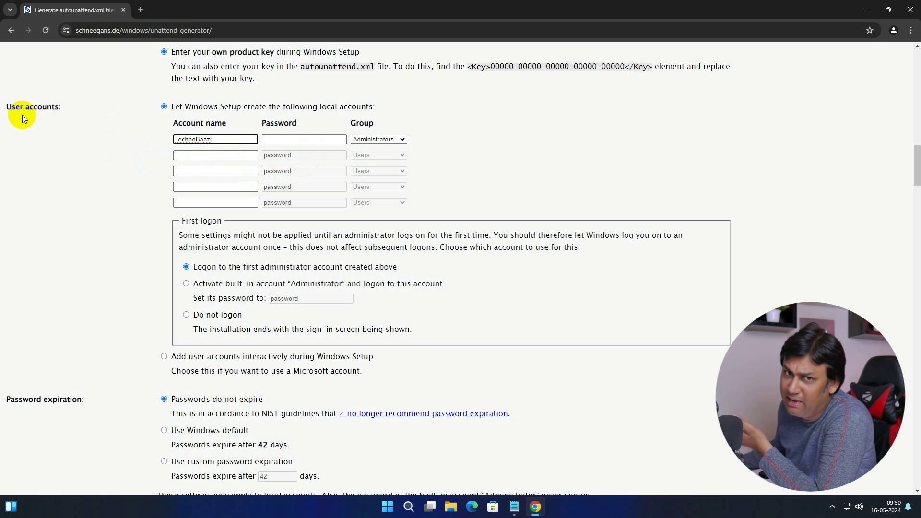
click(142, 249)
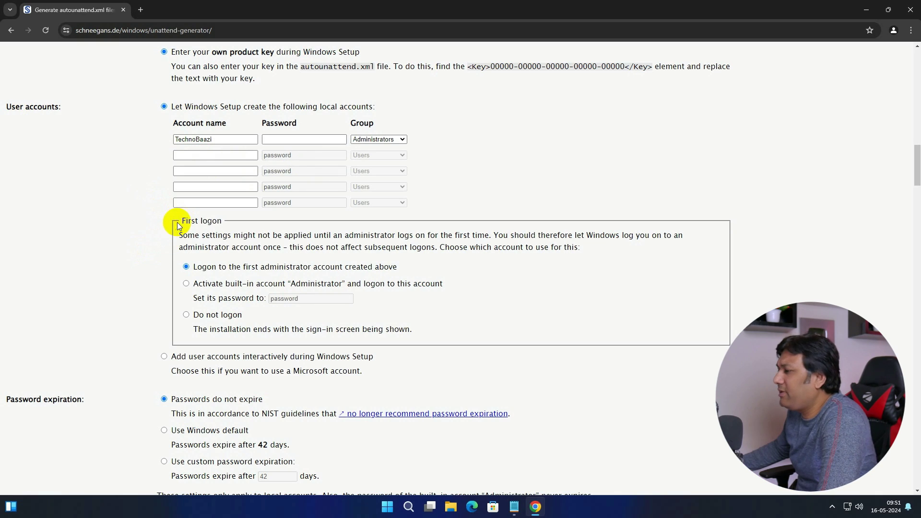
- Try activating the built-in Administrator account for first logon, and return to logging on to the first administrator account created above
drag(184, 220, 217, 221)
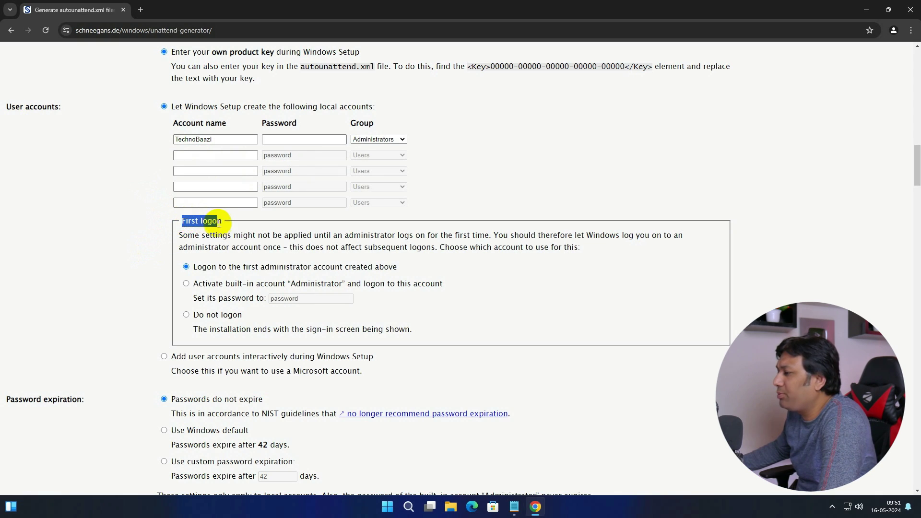
double_click(216, 139)
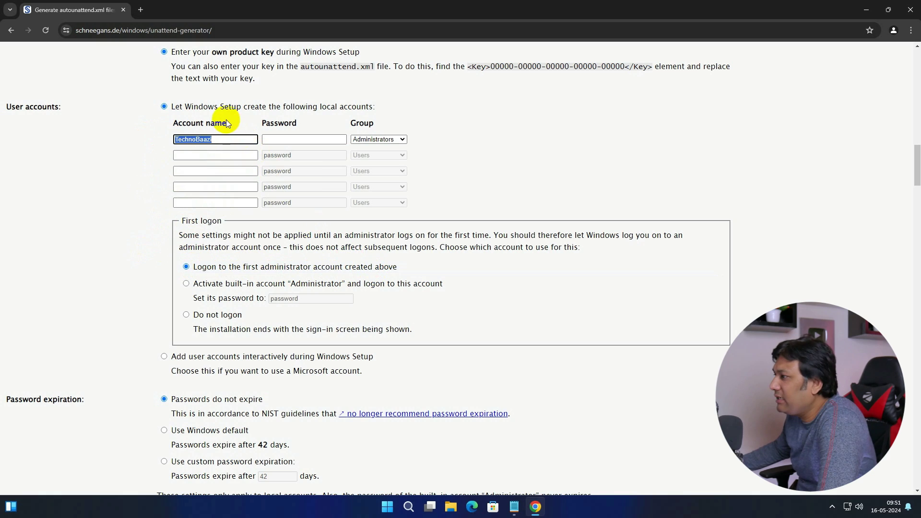
click(197, 285)
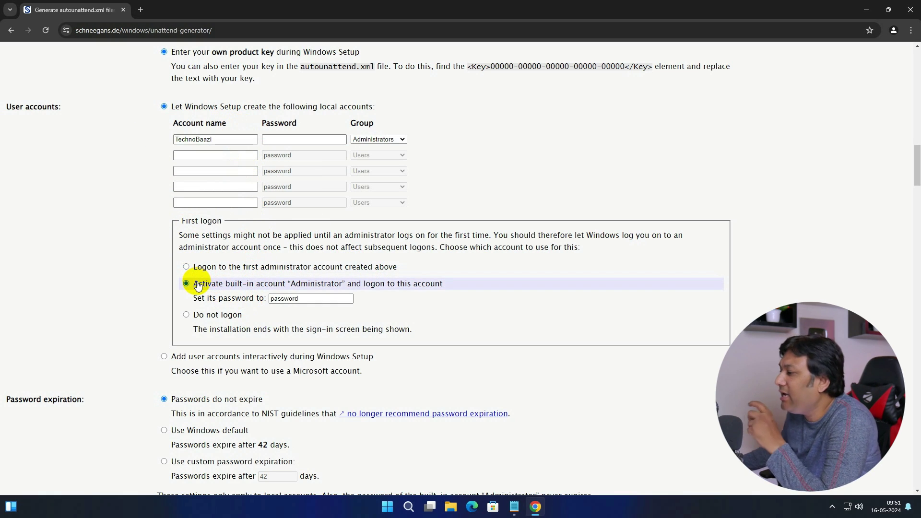
drag(313, 298, 261, 299)
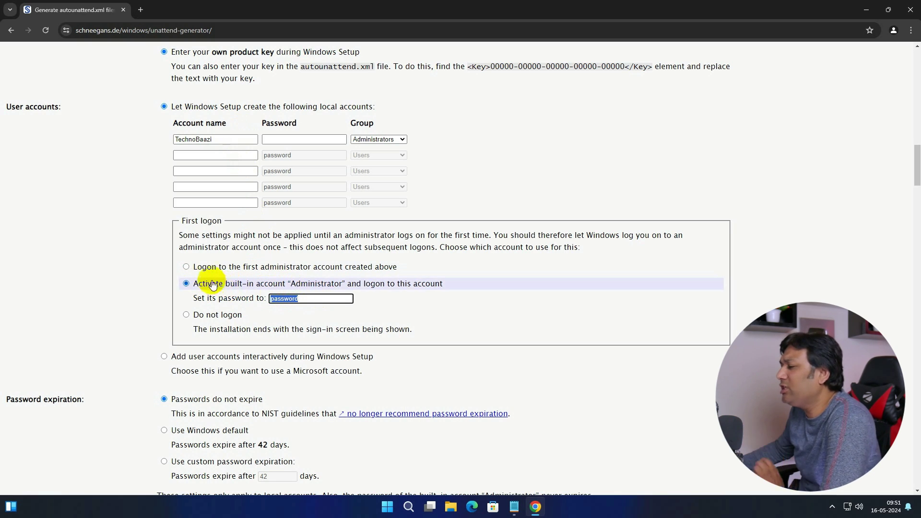
click(204, 267)
drag(221, 139, 111, 142)
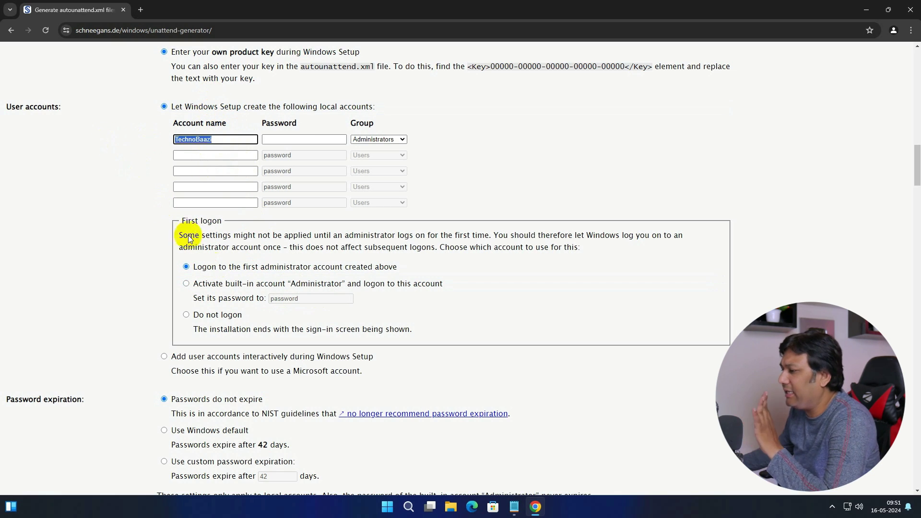
- In the optimizations, enable Remote Desktop services, disable app suggestions and widgets, and prevent device encryption
scroll(413, 347, down, 6)
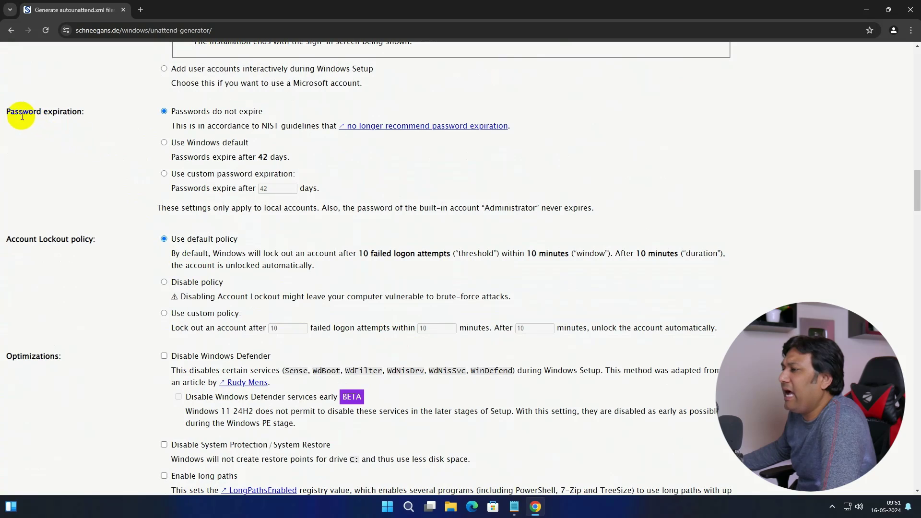
drag(8, 111, 78, 113)
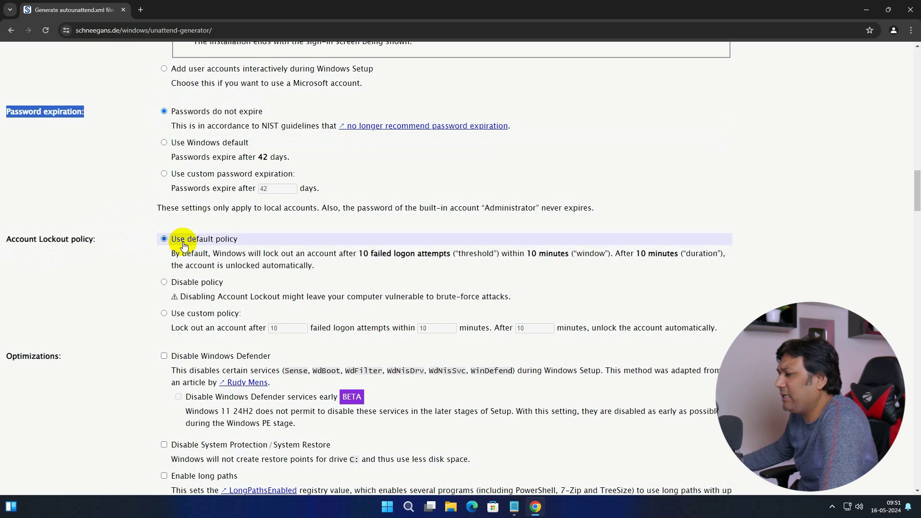
scroll(184, 245, down, 5)
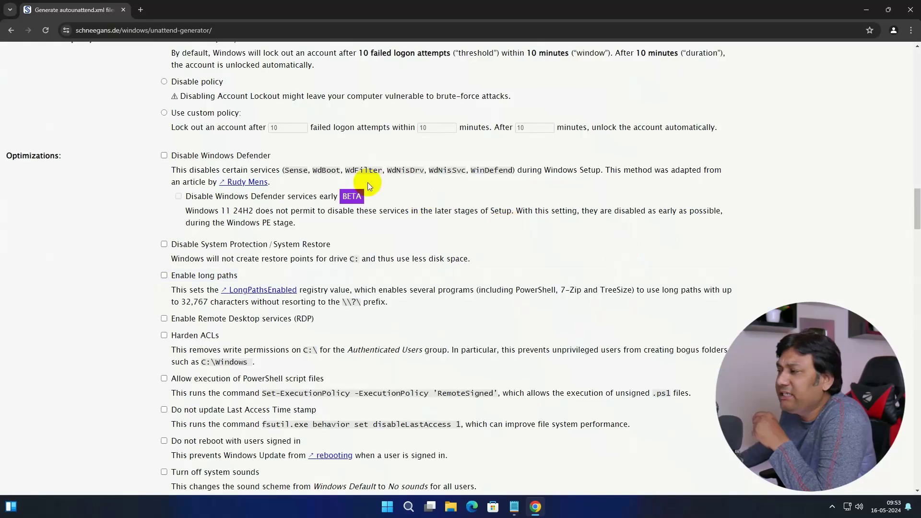
drag(3, 157, 61, 160)
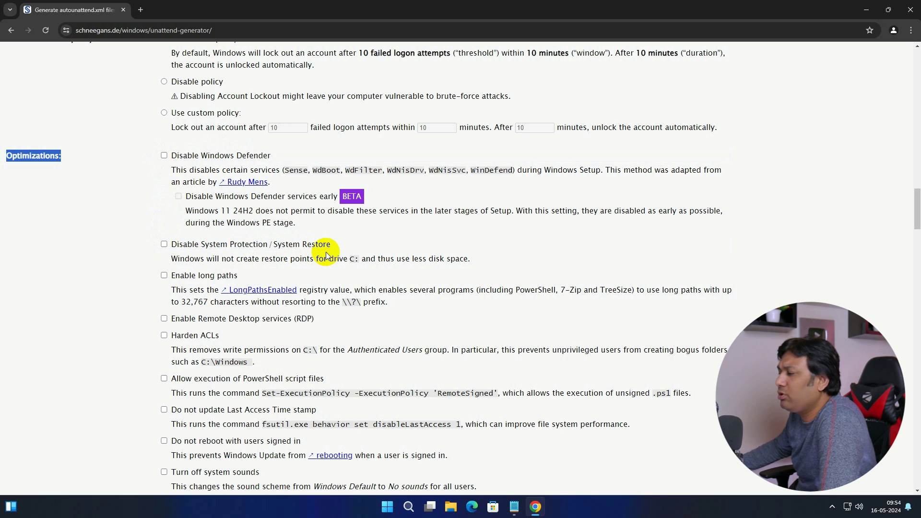
scroll(337, 251, down, 4)
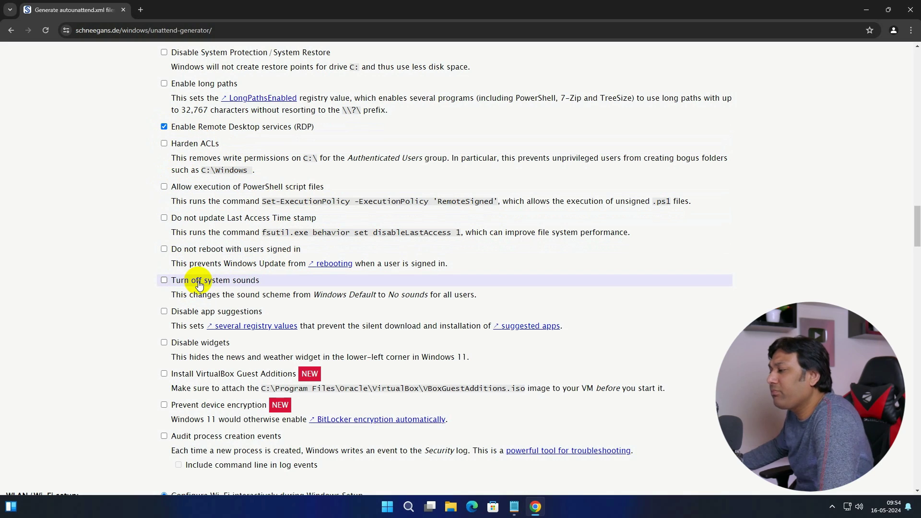
click(164, 313)
scroll(166, 312, down, 3)
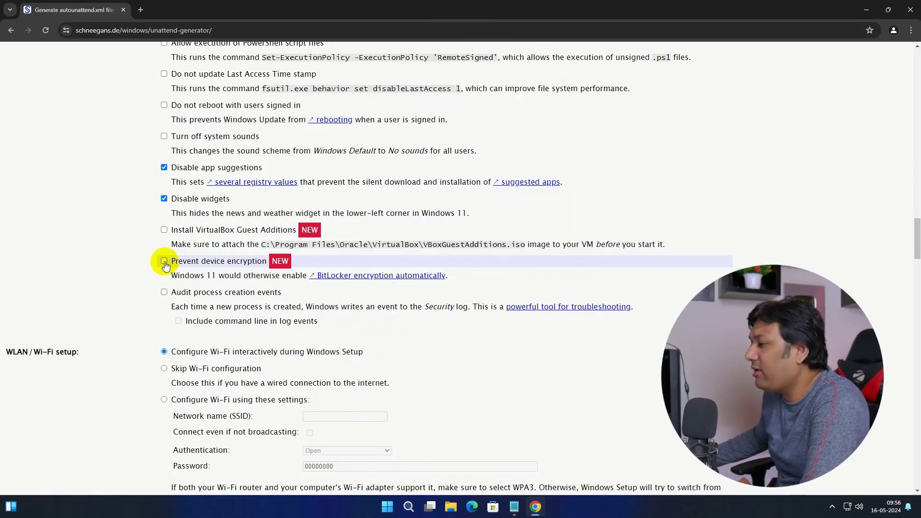
click(164, 261)
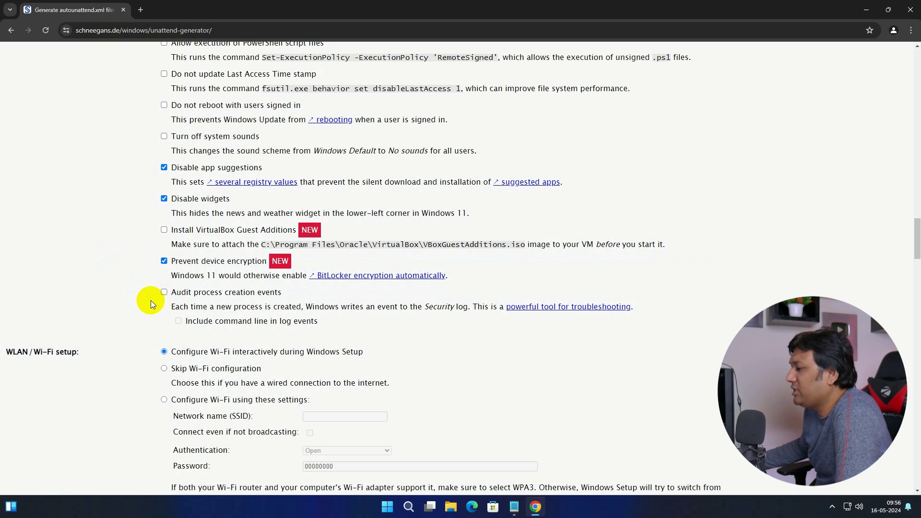
- Choose to skip Wi-Fi configuration and keep all express settings disabled
scroll(422, 324, down, 5)
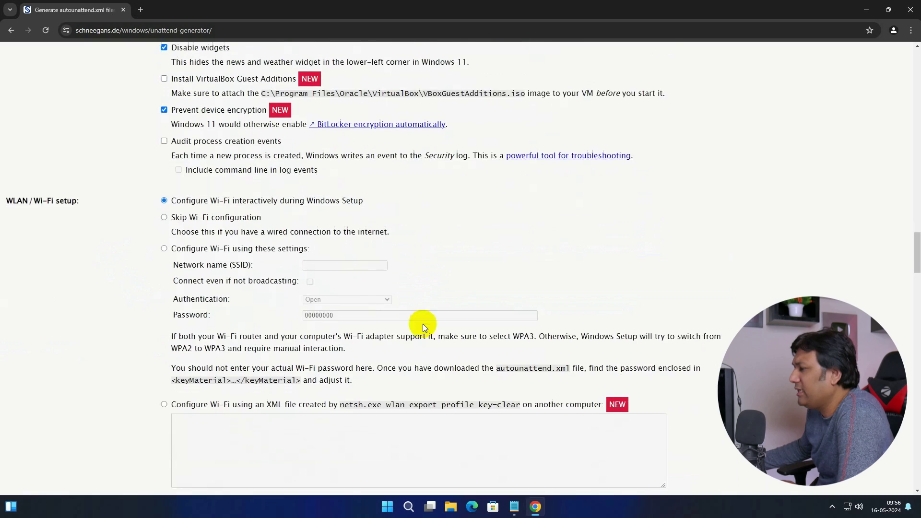
drag(8, 112, 70, 119)
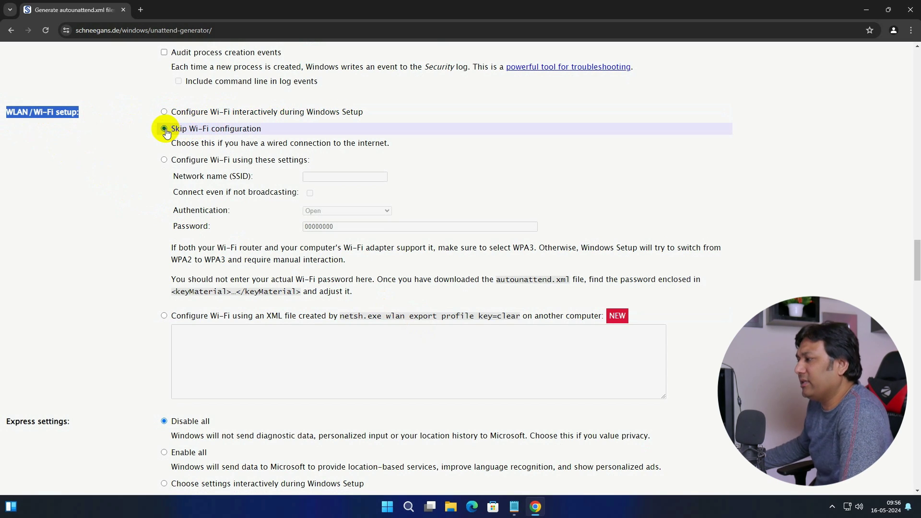
scroll(166, 133, down, 4)
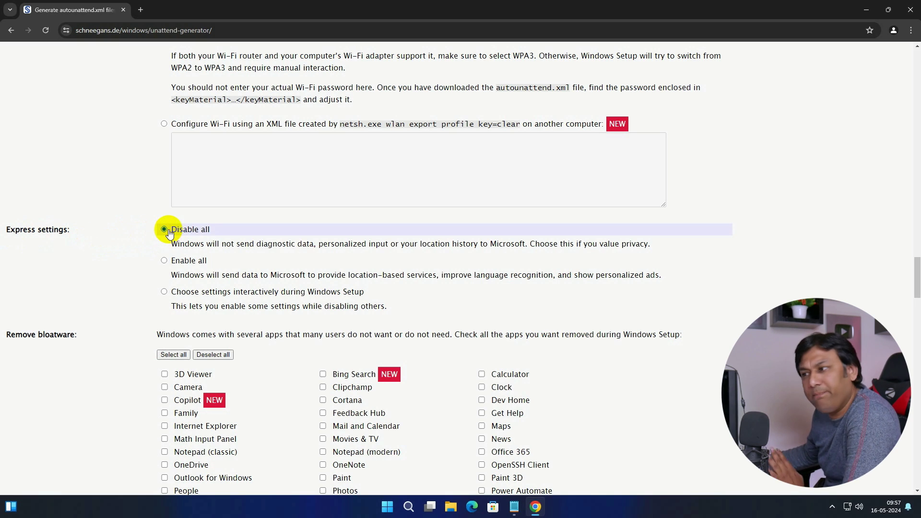
- Select bloatware for removal, including OneDrive, Bing Search, Feedback Hub, OneNote, Teams, Skype, Office 365, Xbox Apps, Movies & TV, Dev Home, News and Weather
scroll(83, 164, down, 4)
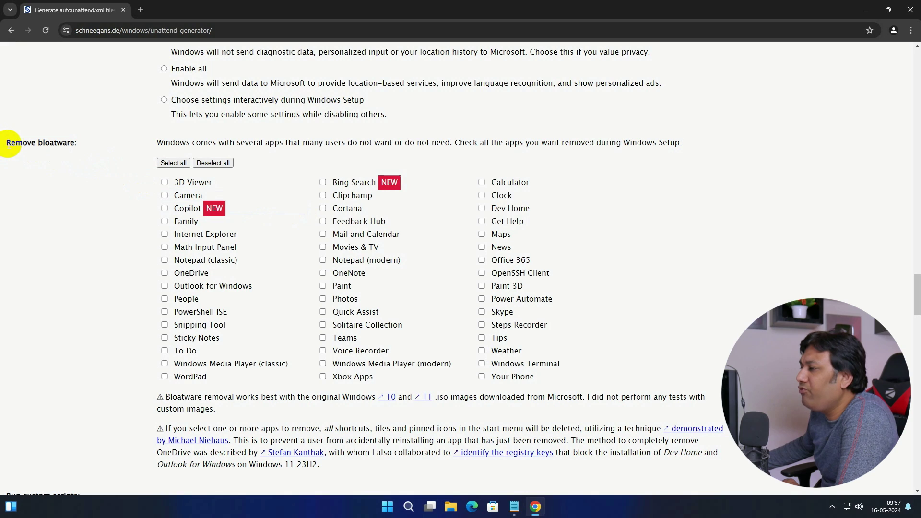
drag(8, 144, 84, 144)
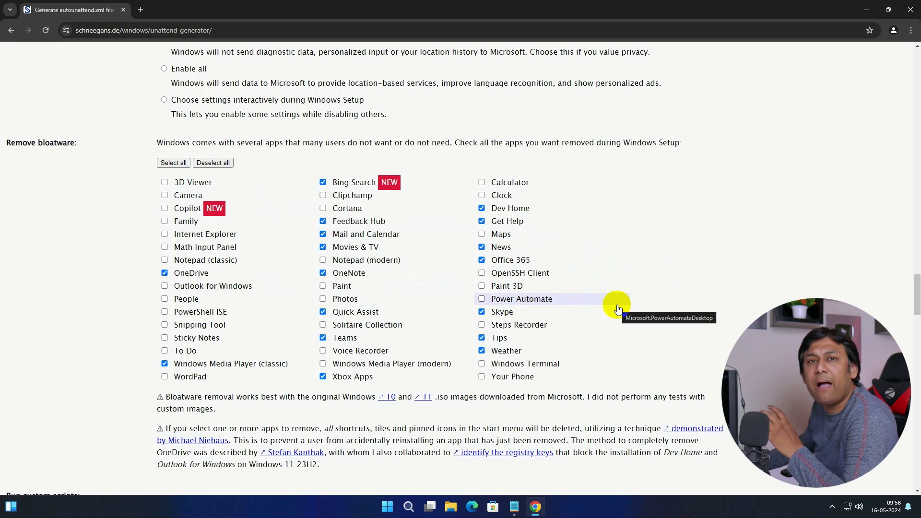
- Examine the custom script sections, trying the .reg file type for the first script that runs in the system context
scroll(815, 283, down, 8)
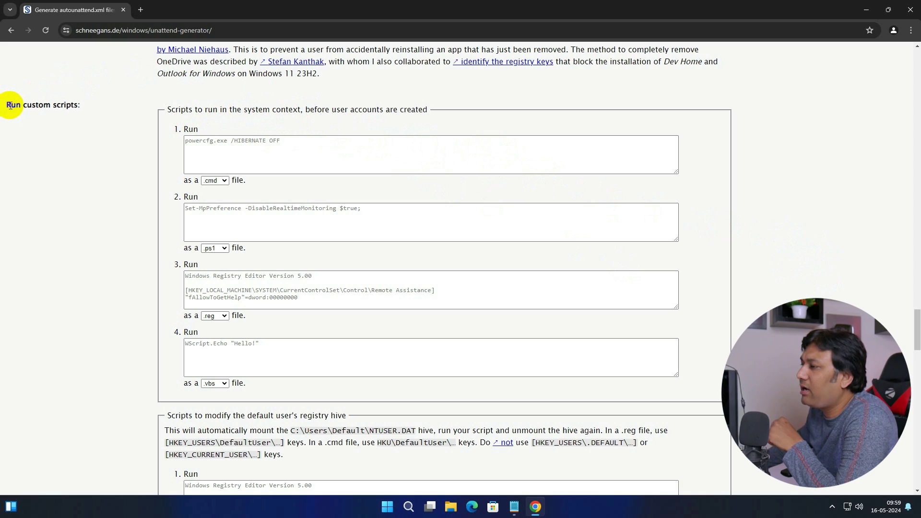
drag(11, 105, 81, 110)
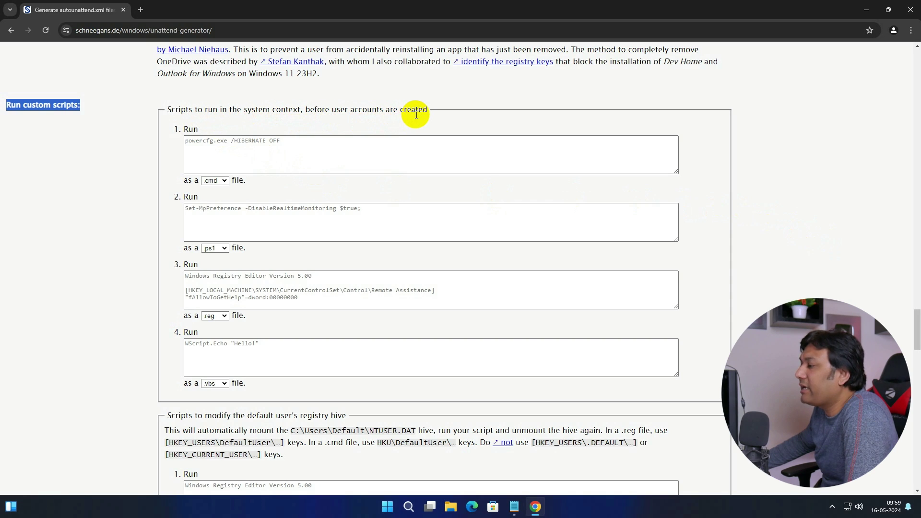
click(392, 146)
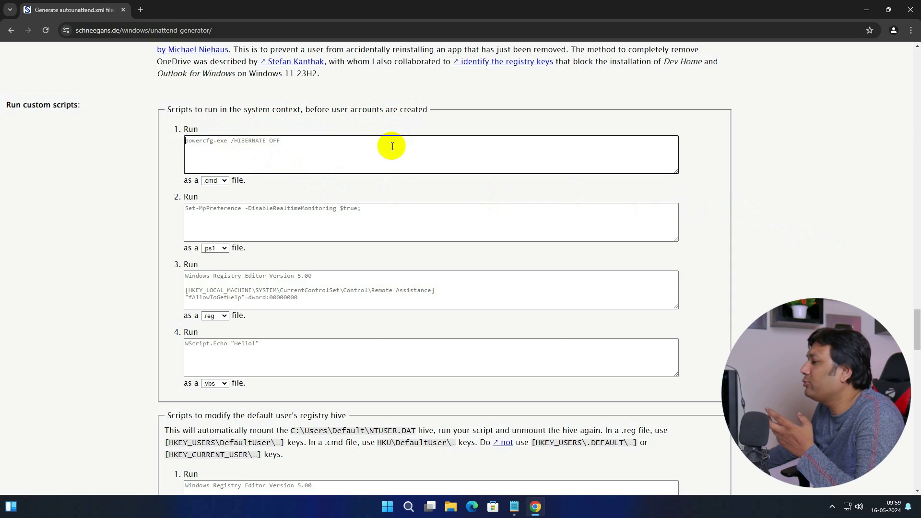
click(368, 209)
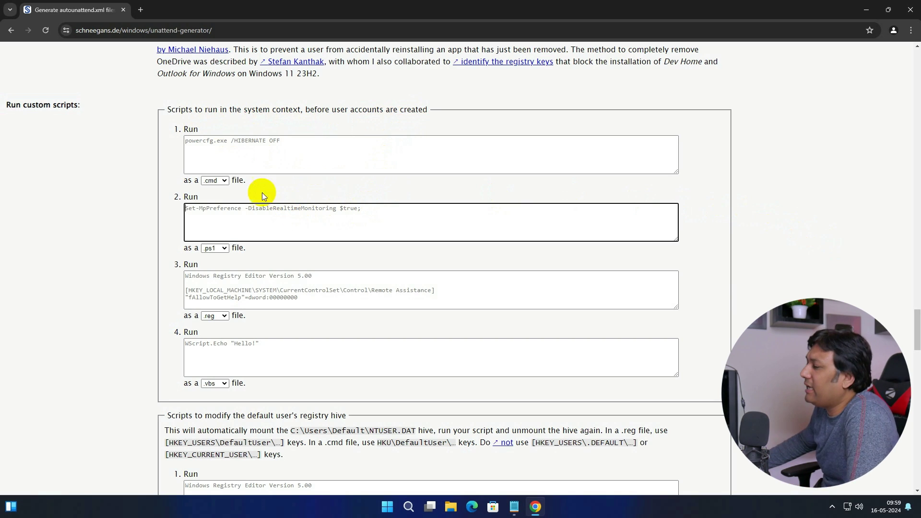
click(224, 180)
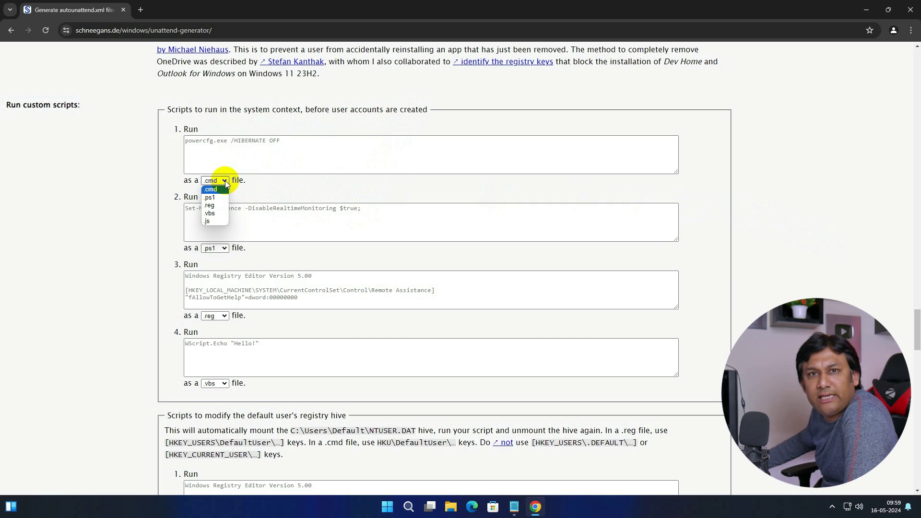
click(217, 205)
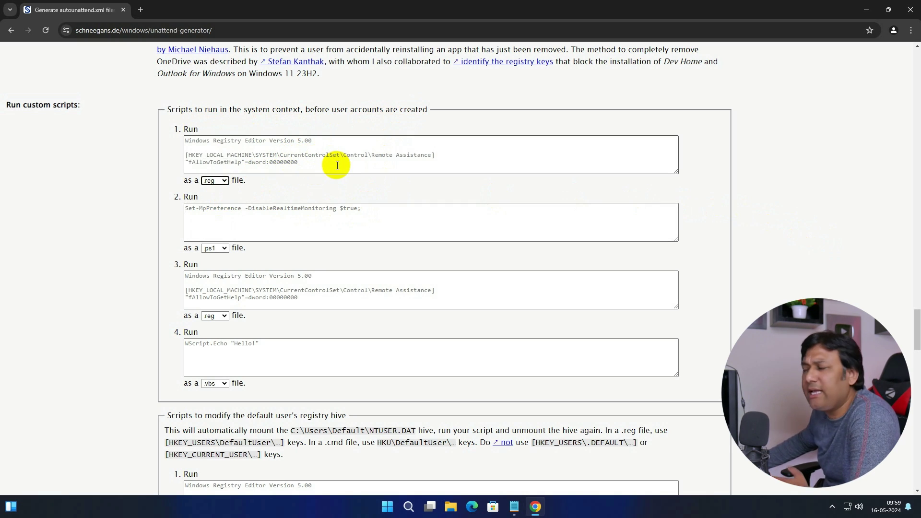
click(224, 182)
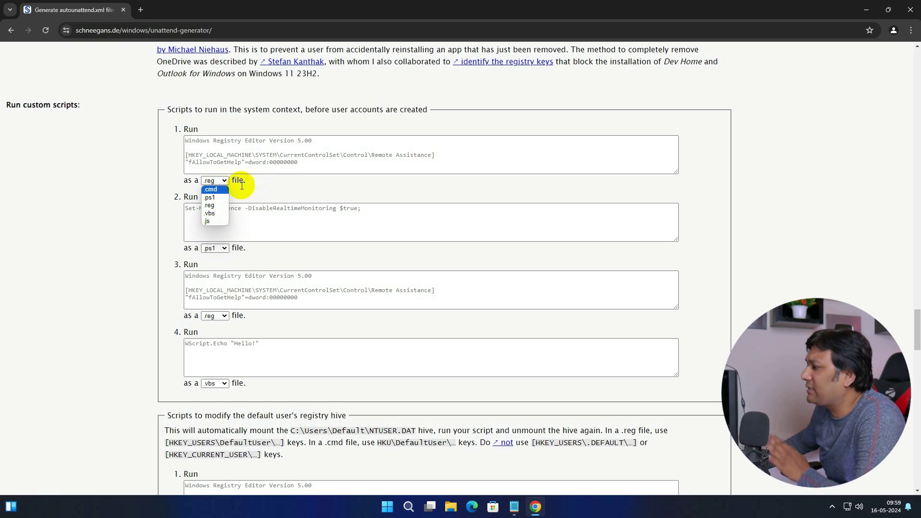
drag(917, 332, 917, 359)
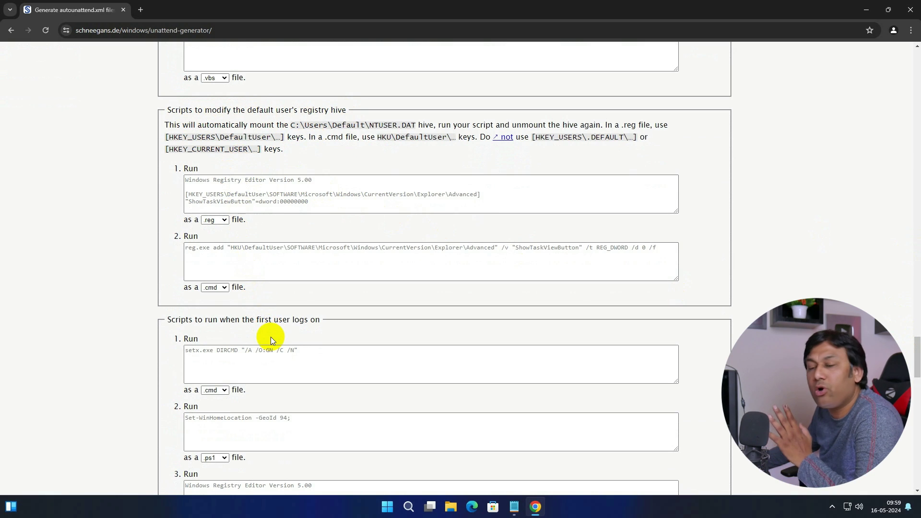
scroll(270, 336, down, 4)
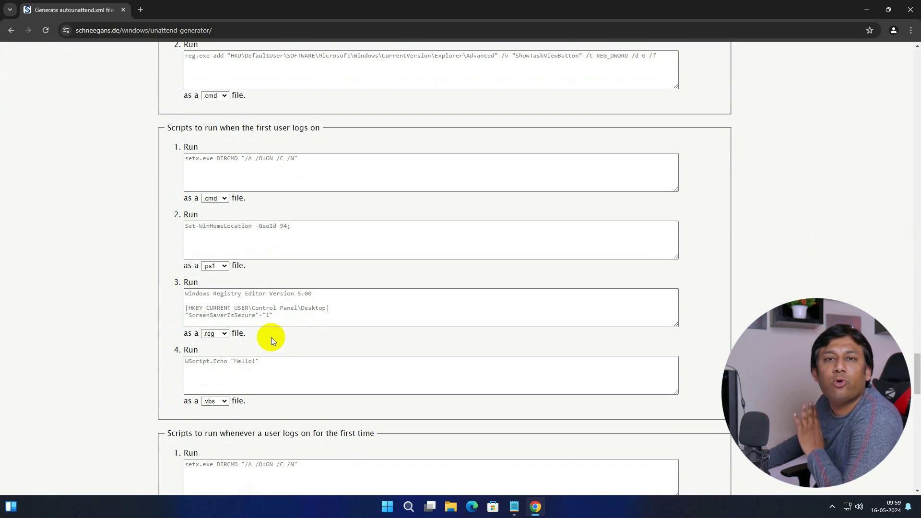
scroll(271, 338, down, 7)
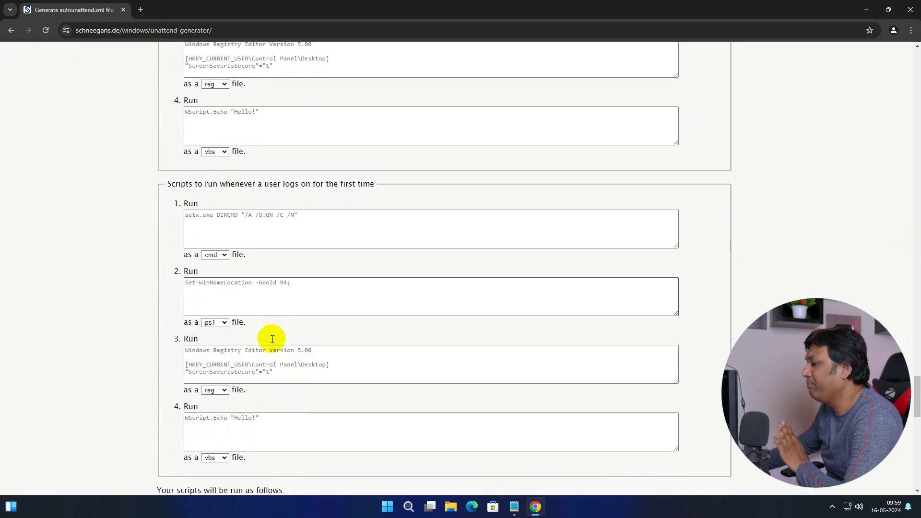
- Review the remaining Windows Defender Application Control and component placeholder sections, leaving WDAC unconfigured, and look over the form from its beginning to the submit options
scroll(272, 339, down, 6)
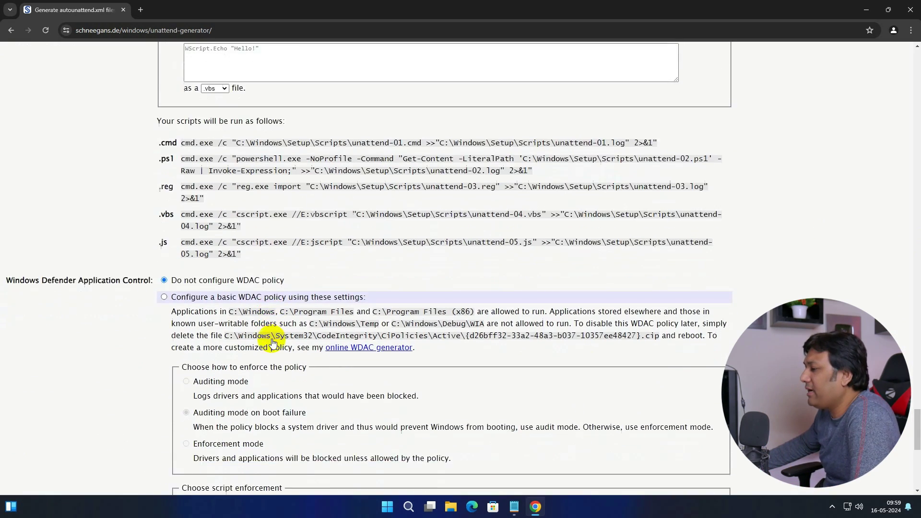
scroll(271, 339, down, 3)
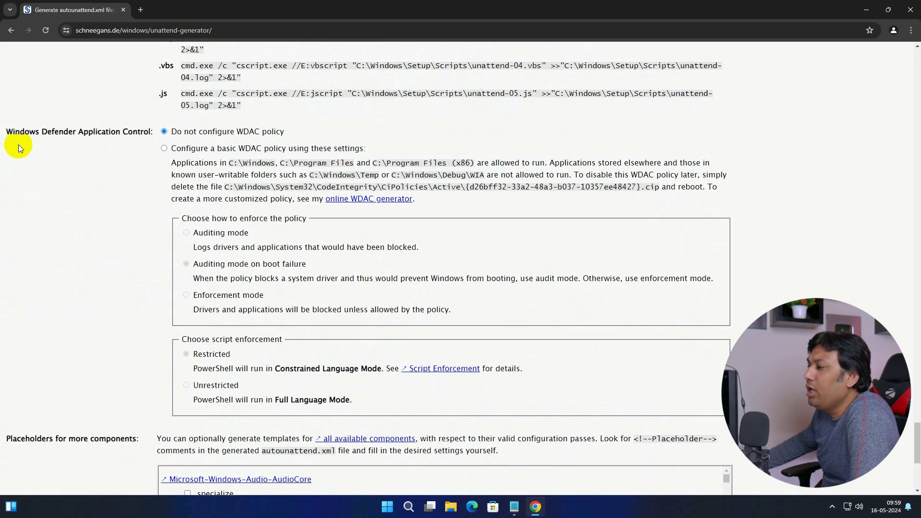
drag(16, 131, 150, 132)
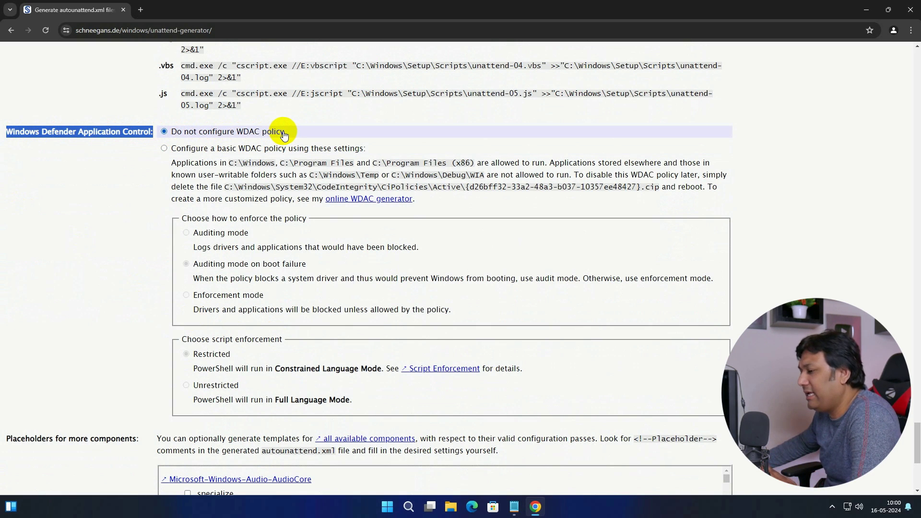
scroll(273, 128, down, 3)
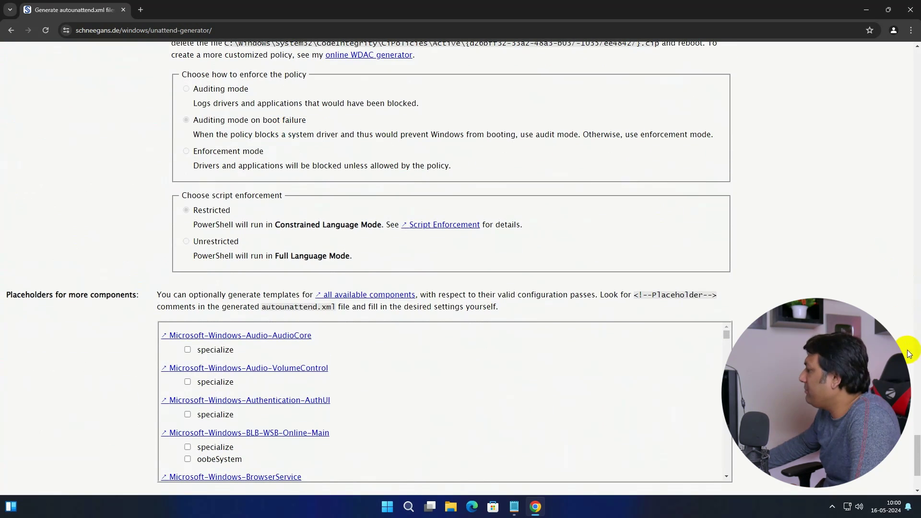
scroll(914, 448, down, 3)
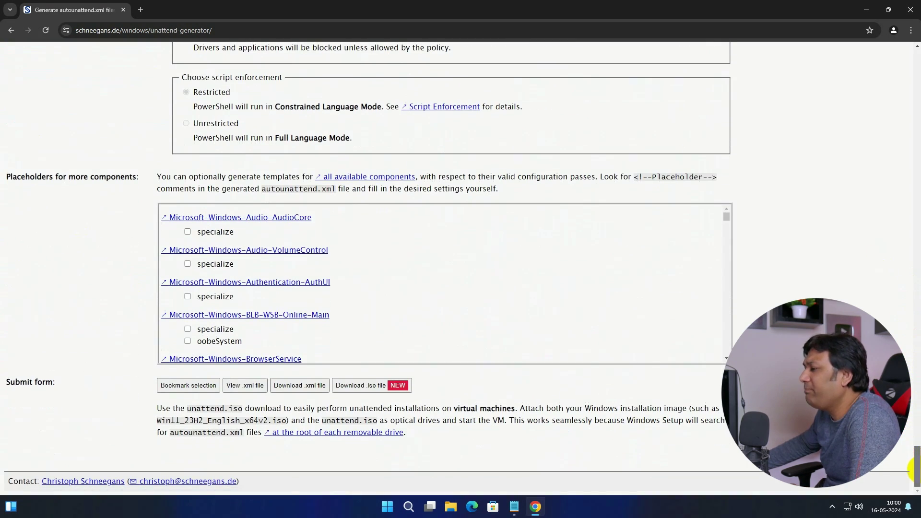
drag(724, 219, 748, 358)
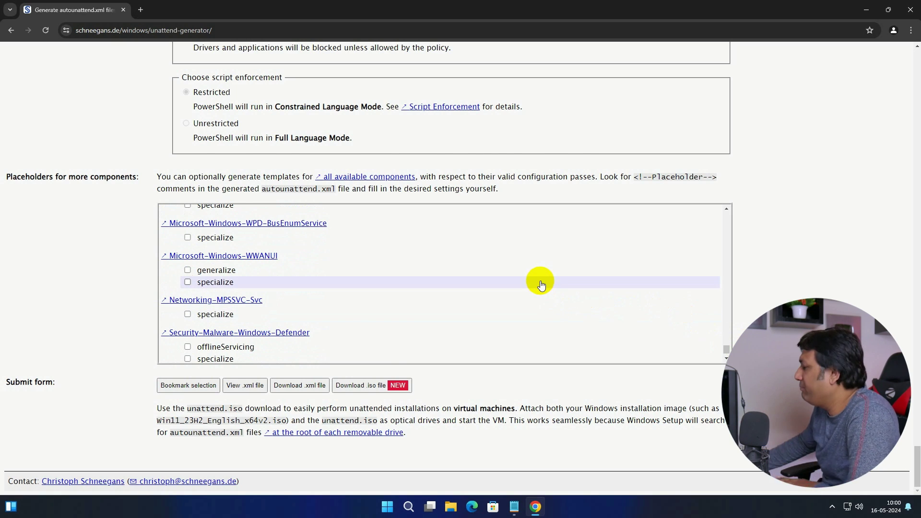
key(Home)
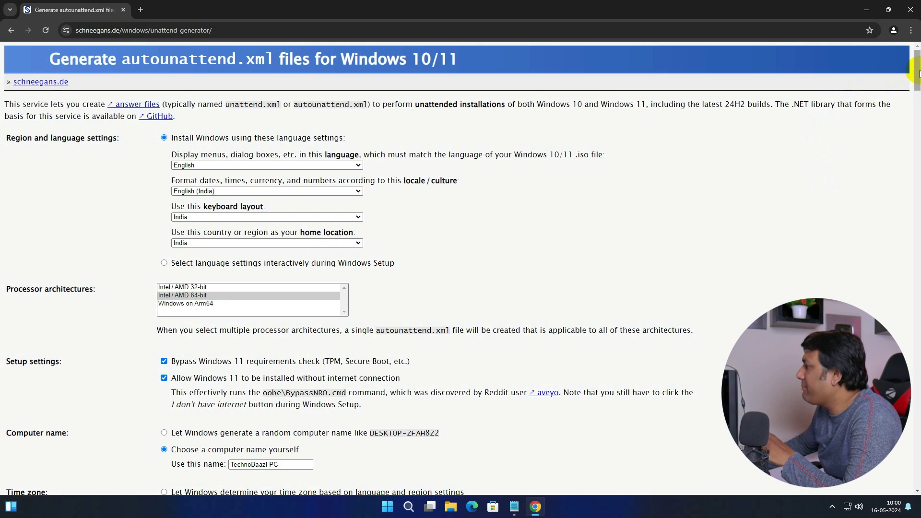
drag(918, 72, 918, 473)
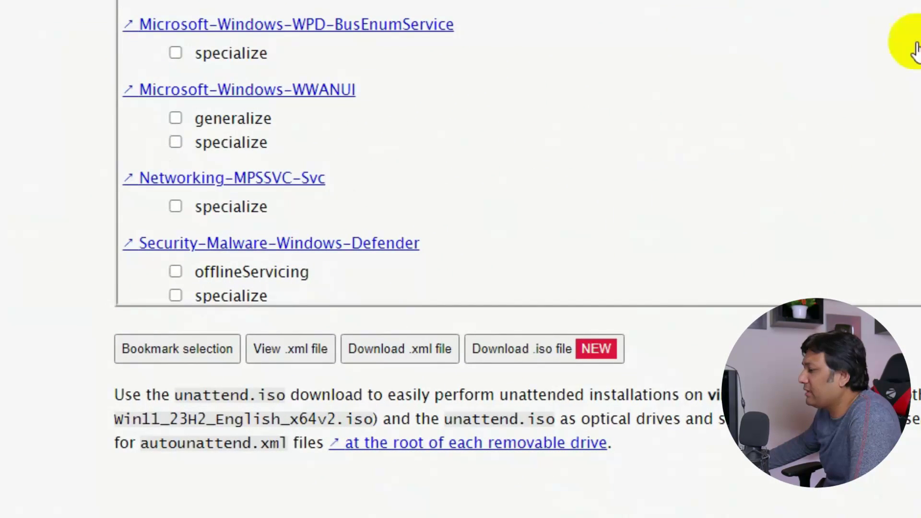
- Download the generated answer file as autounattend.xml and show it in its Downloads folder
click(422, 355)
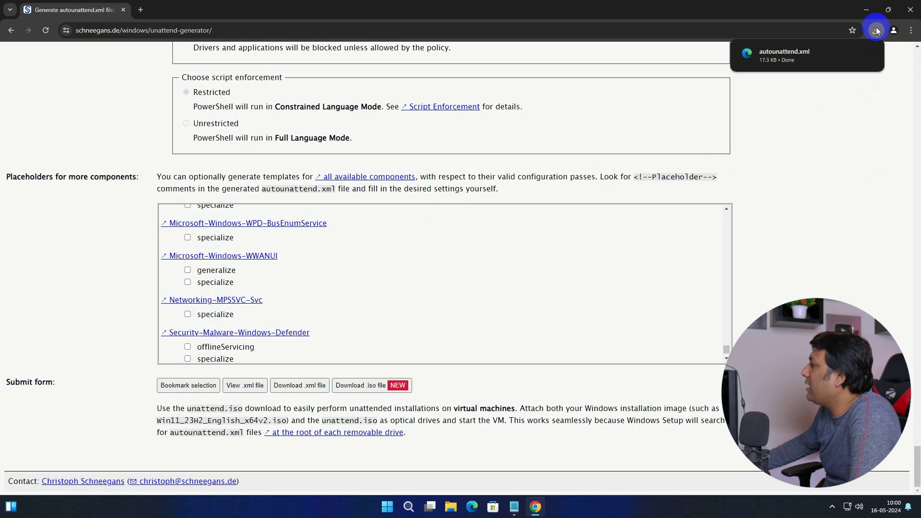
click(877, 30)
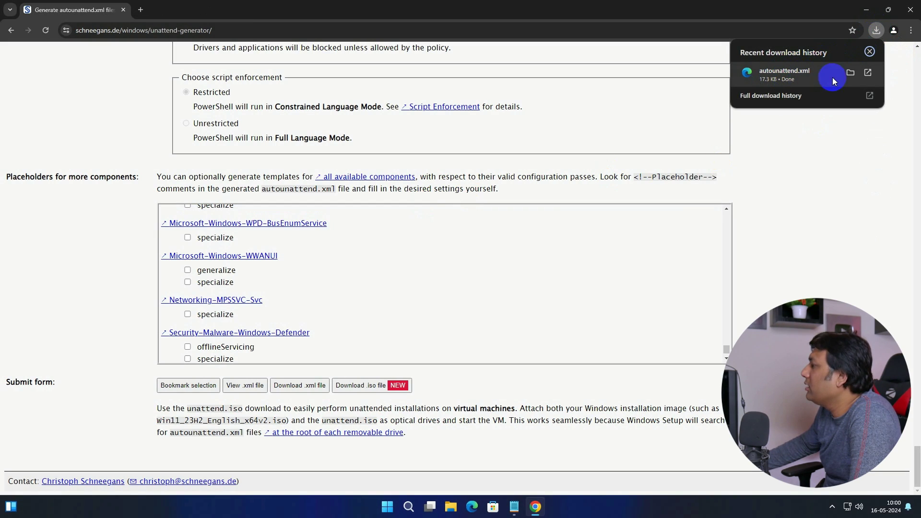
click(851, 72)
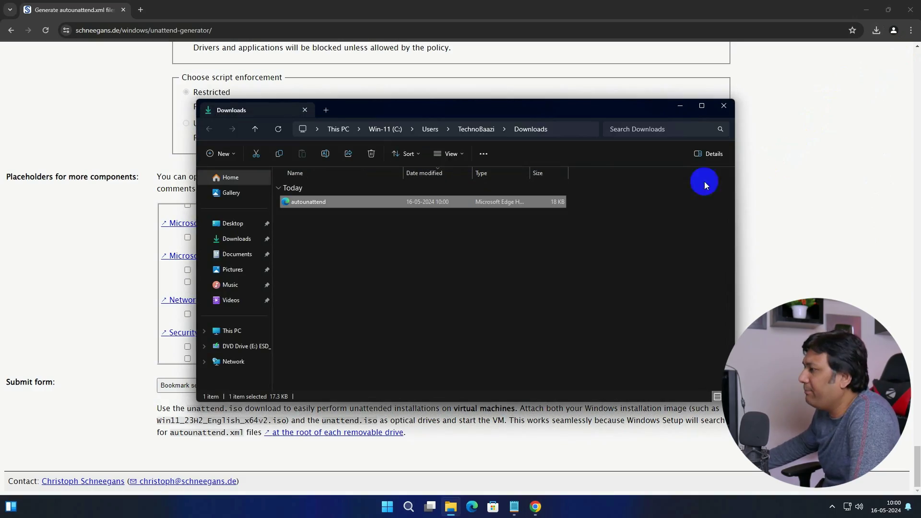